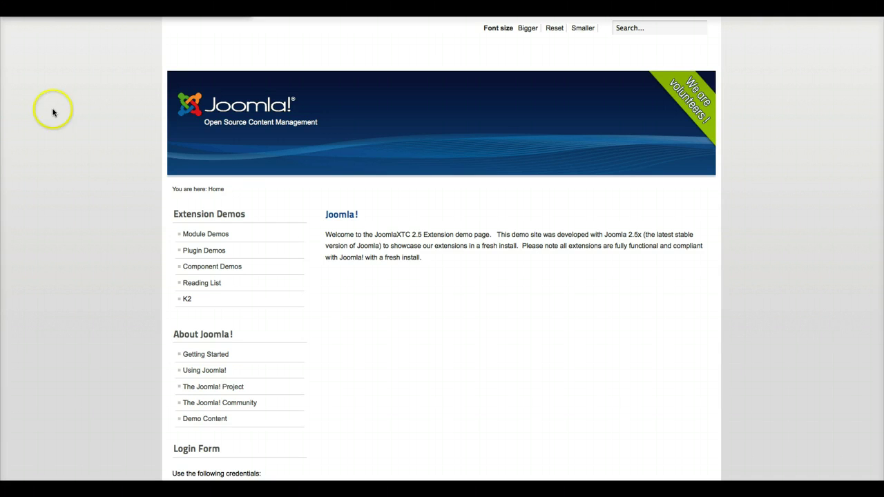
Step: Go to the Module Demos page from the Extension Demos sidebar menu
{"action": "left_click", "coordinate": [206, 234]}
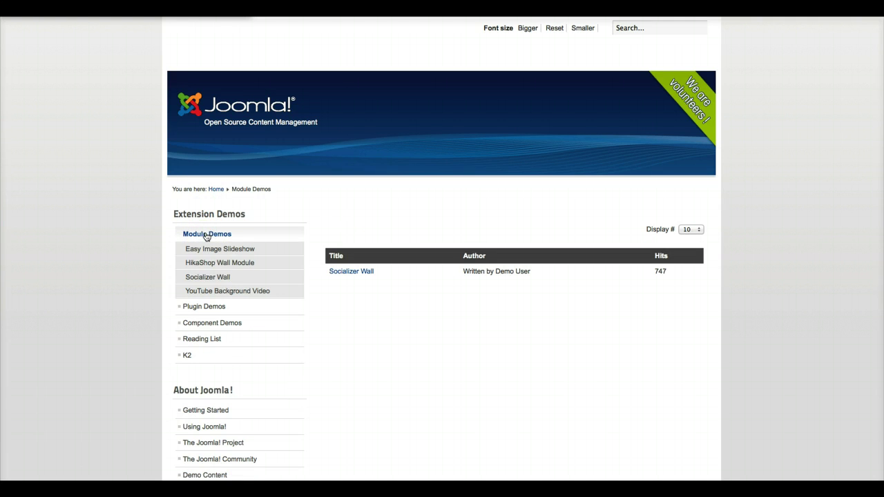
Step: Open the Socializer Wall demo and browse its Regular, Round and Circle icon grids
{"action": "left_click", "coordinate": [214, 283]}
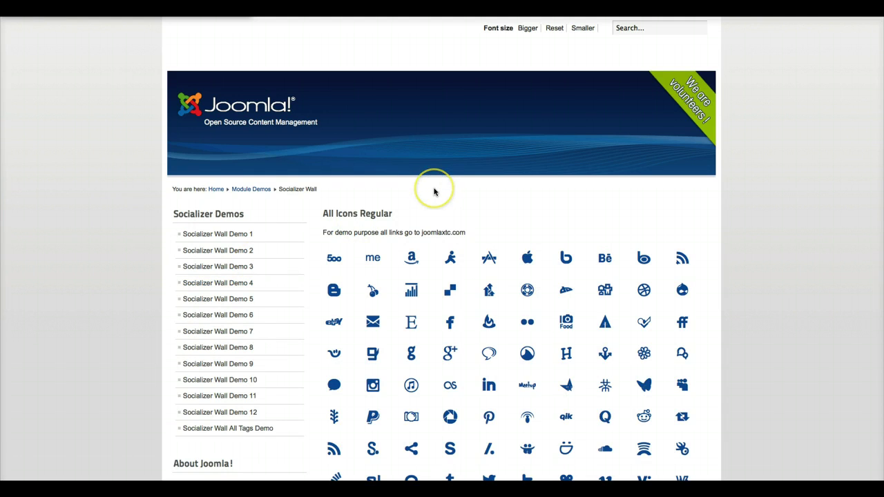
{"action": "scroll", "coordinate": [434, 192], "scroll_direction": "down", "scroll_amount": 2}
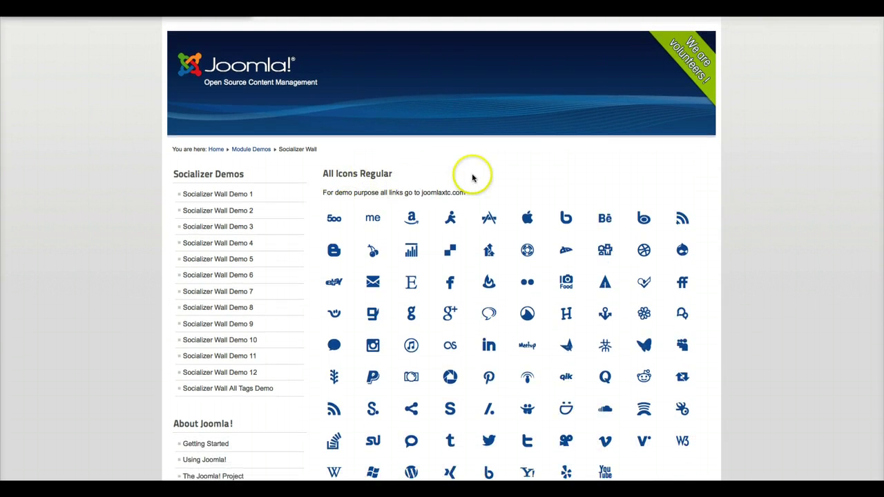
{"action": "scroll", "coordinate": [477, 176], "scroll_direction": "down", "scroll_amount": 3}
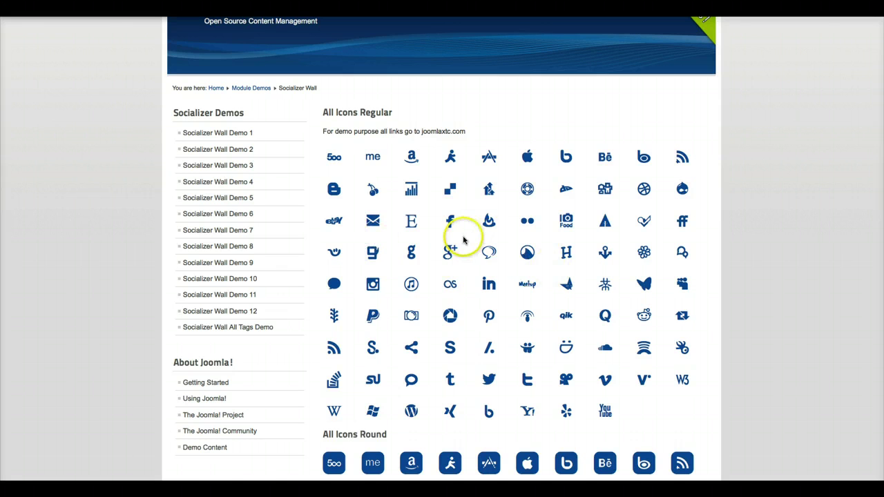
{"action": "scroll", "coordinate": [464, 239], "scroll_direction": "down", "scroll_amount": 2}
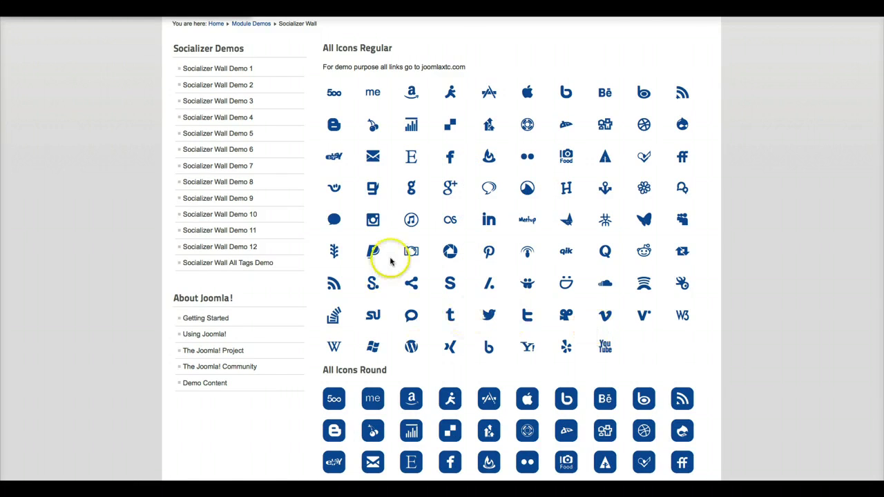
{"action": "scroll", "coordinate": [389, 259], "scroll_direction": "down", "scroll_amount": 3}
{"action": "scroll", "coordinate": [390, 259], "scroll_direction": "down", "scroll_amount": 4}
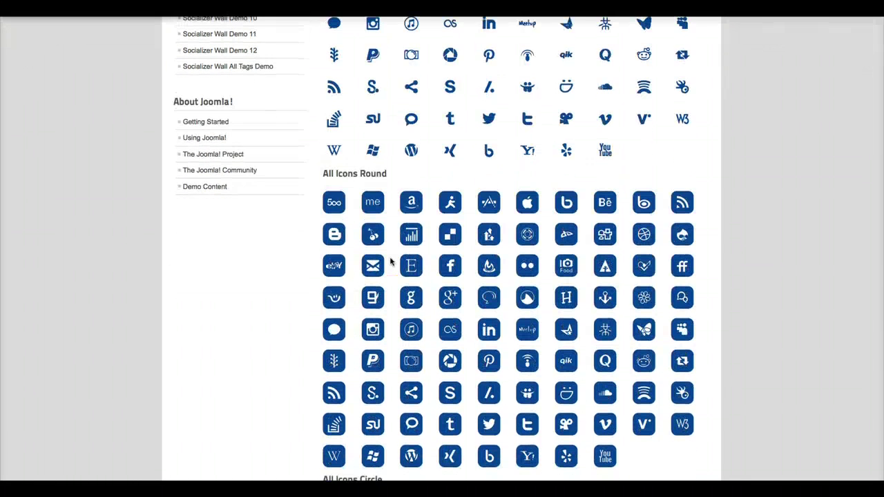
{"action": "left_click", "coordinate": [397, 220]}
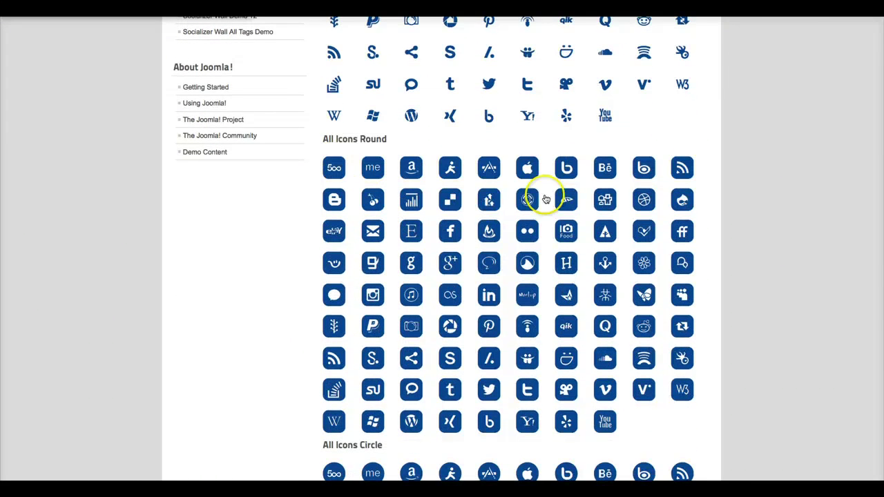
{"action": "scroll", "coordinate": [487, 207], "scroll_direction": "down", "scroll_amount": 2}
{"action": "scroll", "coordinate": [487, 207], "scroll_direction": "down", "scroll_amount": 7}
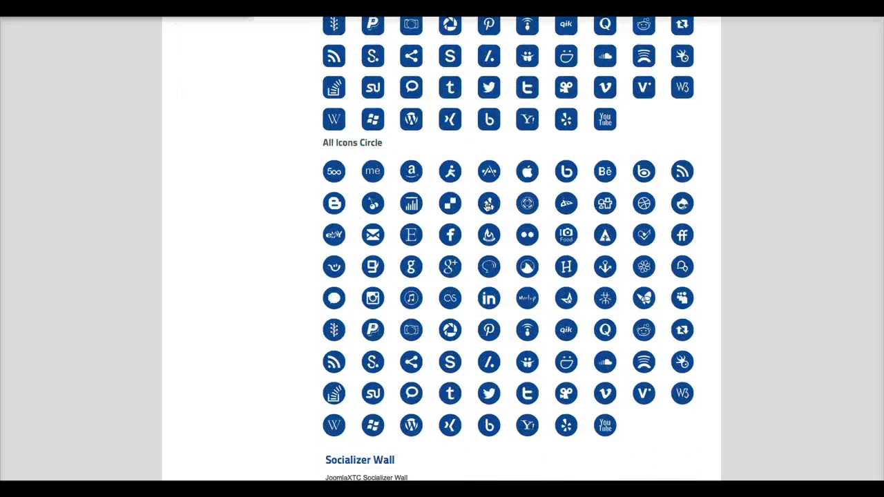
{"action": "scroll", "coordinate": [487, 207], "scroll_direction": "up", "scroll_amount": 15}
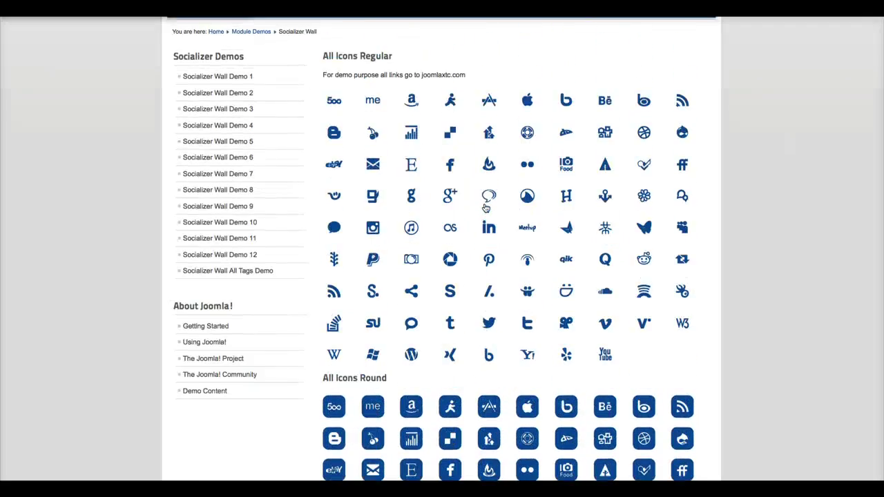
{"action": "scroll", "coordinate": [487, 208], "scroll_direction": "down", "scroll_amount": 3}
{"action": "scroll", "coordinate": [487, 207], "scroll_direction": "down", "scroll_amount": 14}
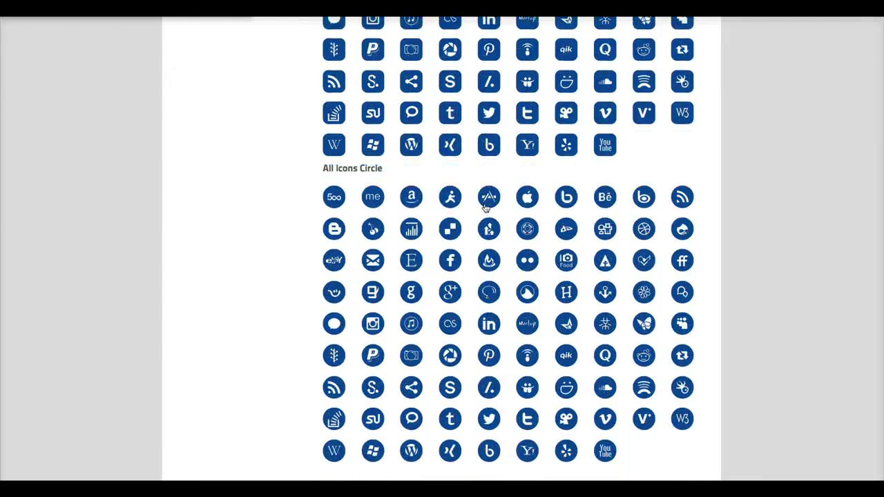
{"action": "scroll", "coordinate": [485, 207], "scroll_direction": "up", "scroll_amount": 12}
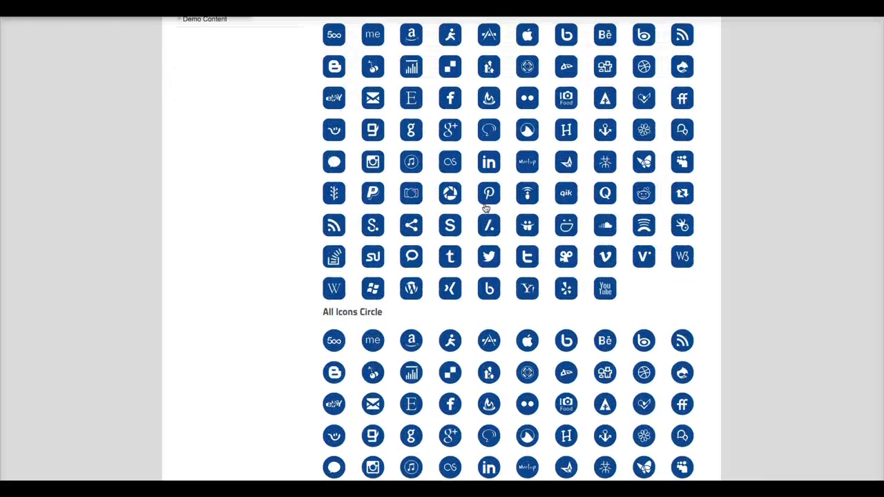
{"action": "scroll", "coordinate": [483, 209], "scroll_direction": "up", "scroll_amount": 4}
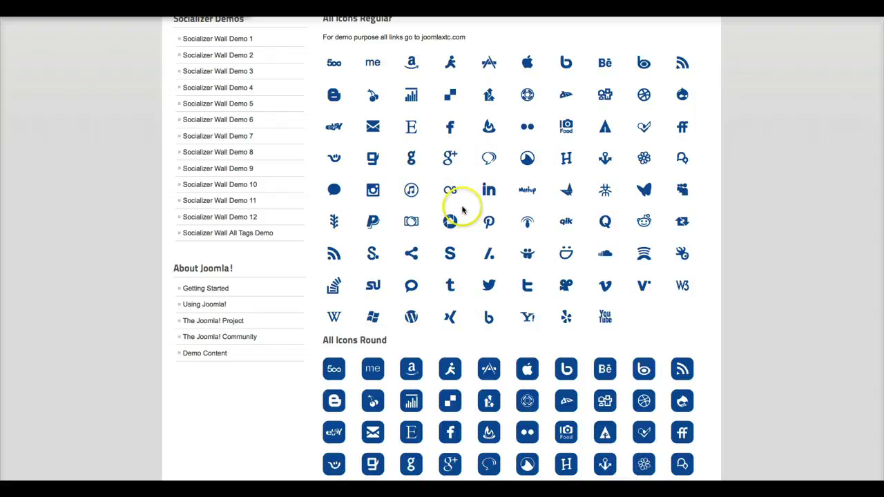
{"action": "scroll", "coordinate": [414, 194], "scroll_direction": "up", "scroll_amount": 3}
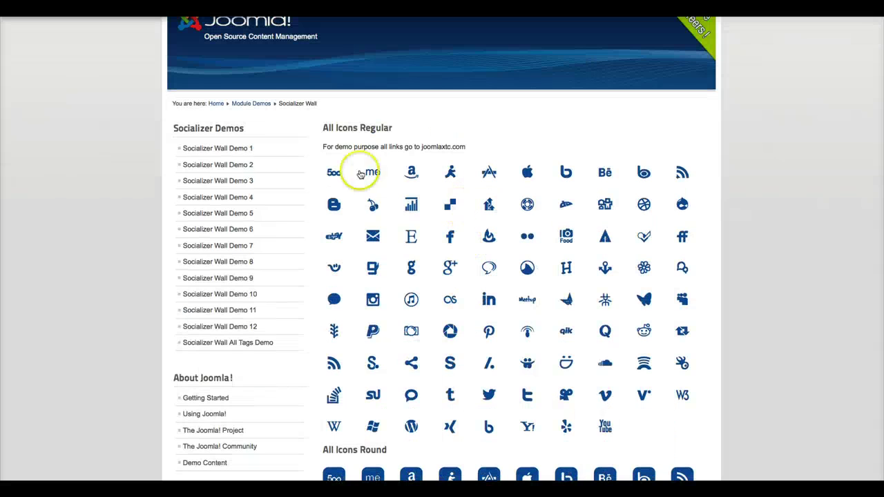
Step: View Socializer Wall Demos 2, 3 and 4 in turn, ending on the bordered-tile layout
{"action": "left_click", "coordinate": [236, 166]}
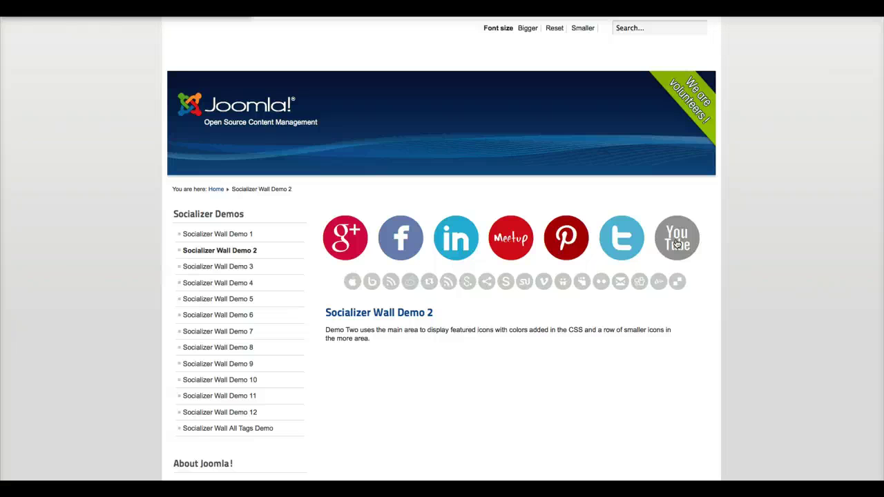
{"action": "left_click", "coordinate": [235, 268]}
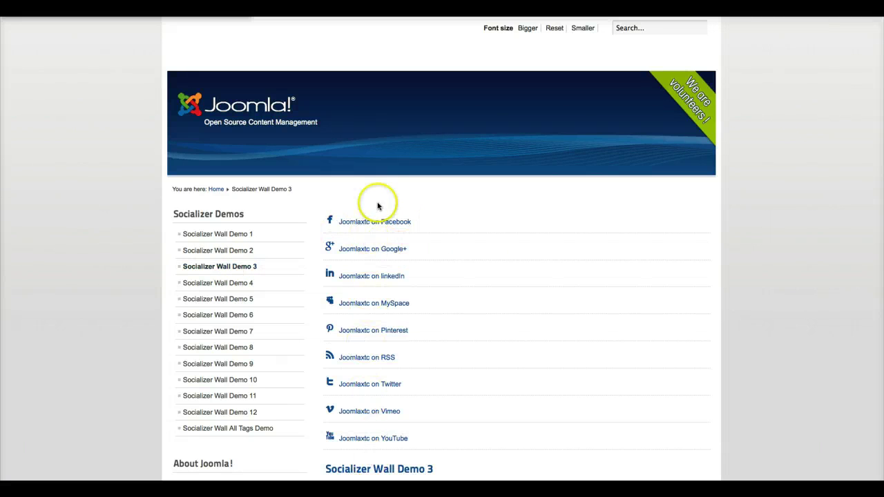
{"action": "left_click", "coordinate": [219, 284]}
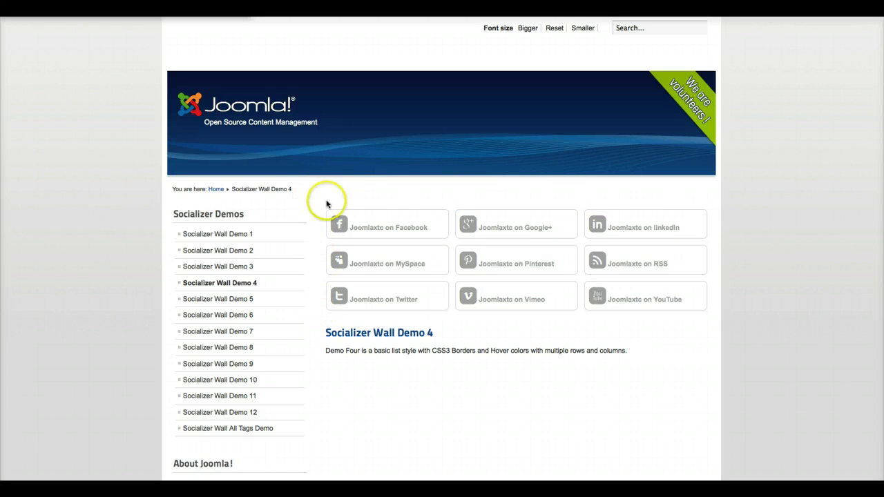
Step: View Socializer Wall Demo 5 with its Follow Us icon grid, then Demo 6
{"action": "left_click", "coordinate": [244, 300]}
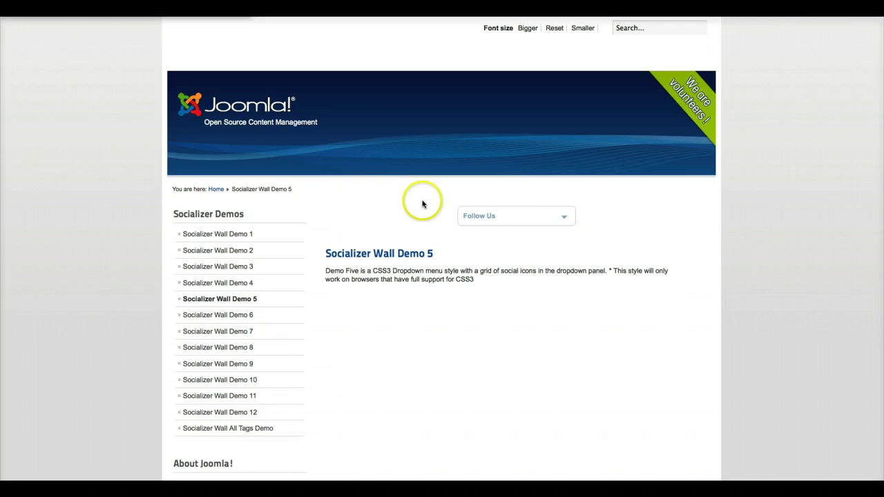
{"action": "left_click", "coordinate": [568, 218]}
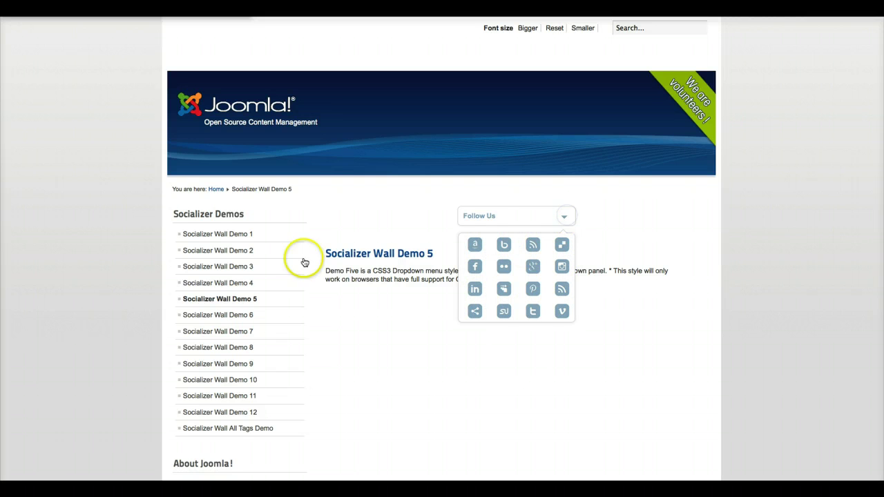
{"action": "left_click", "coordinate": [231, 315]}
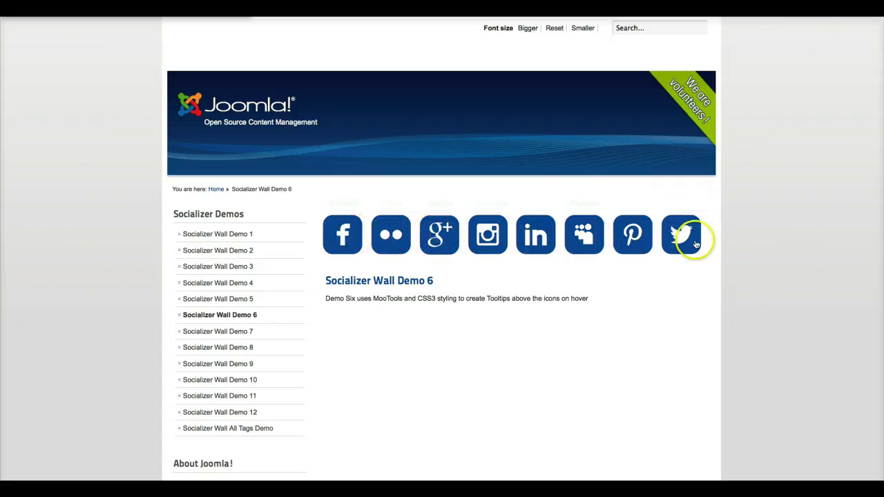
Step: Browse Socializer Wall Demos 7 through 12 from the Socializer Demos sidebar
{"action": "left_click", "coordinate": [231, 334]}
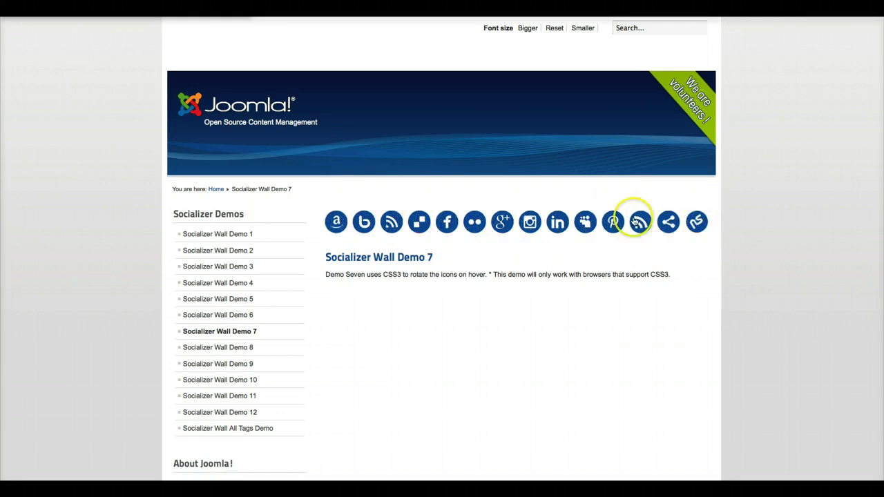
{"action": "left_click", "coordinate": [242, 348]}
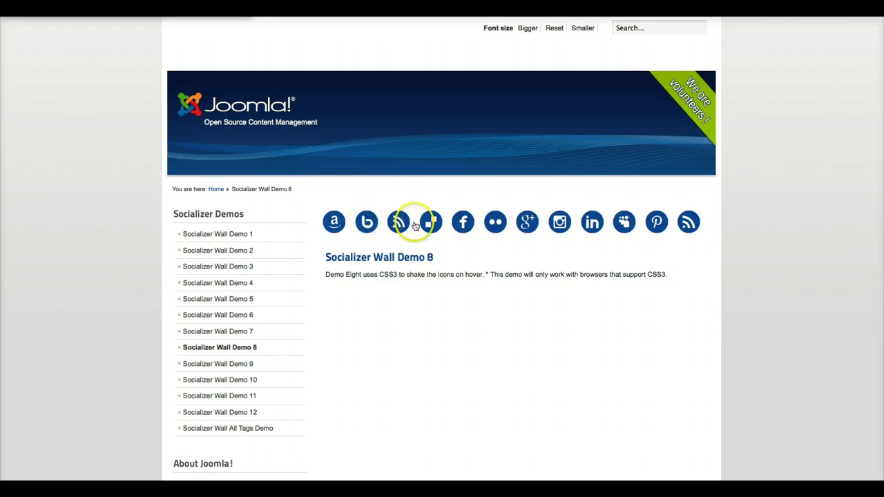
{"action": "left_click", "coordinate": [227, 364]}
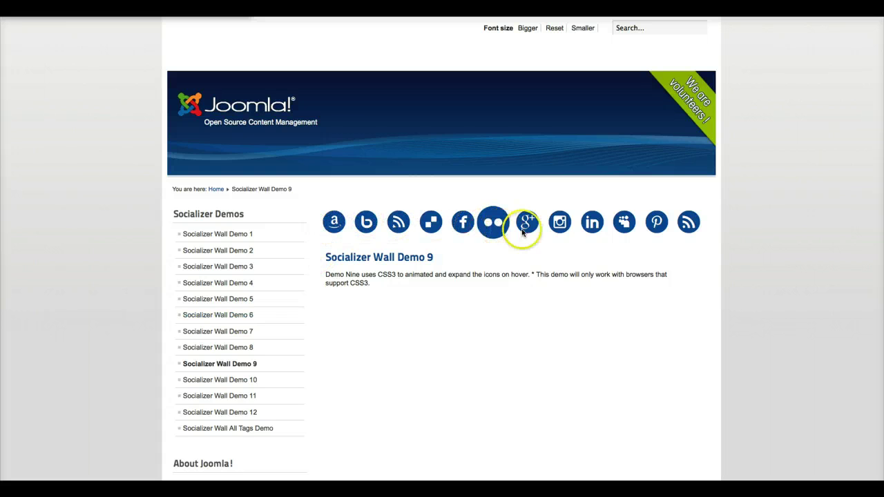
{"action": "left_click", "coordinate": [247, 381]}
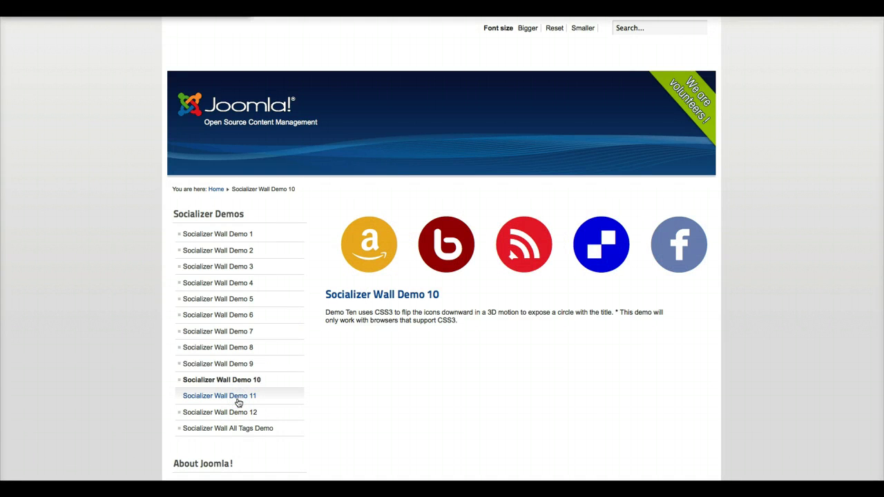
{"action": "left_click", "coordinate": [238, 397]}
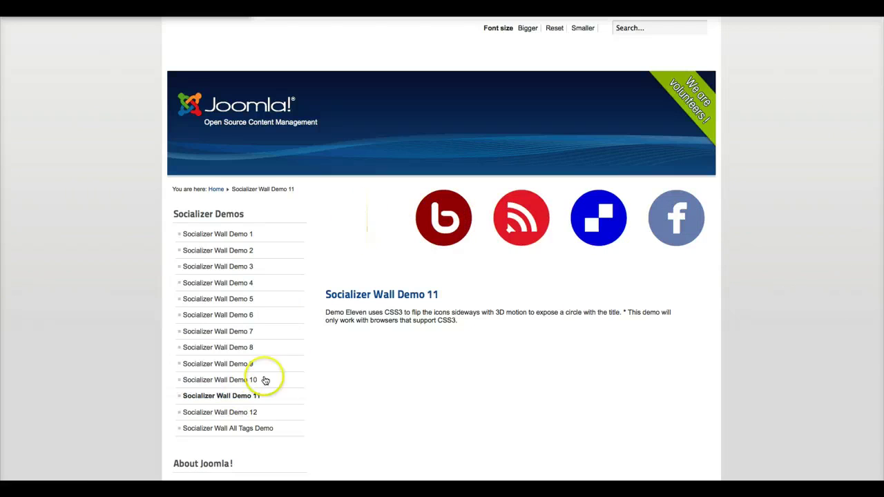
{"action": "left_click", "coordinate": [234, 412]}
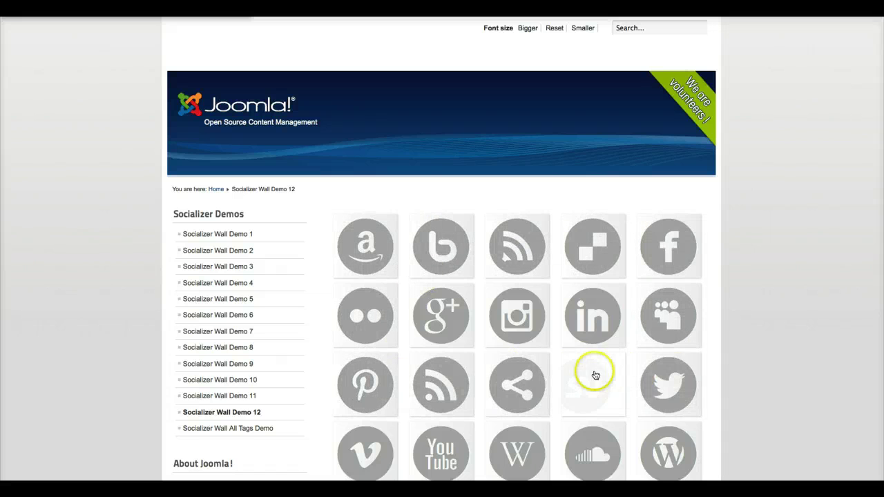
{"action": "left_click", "coordinate": [227, 429]}
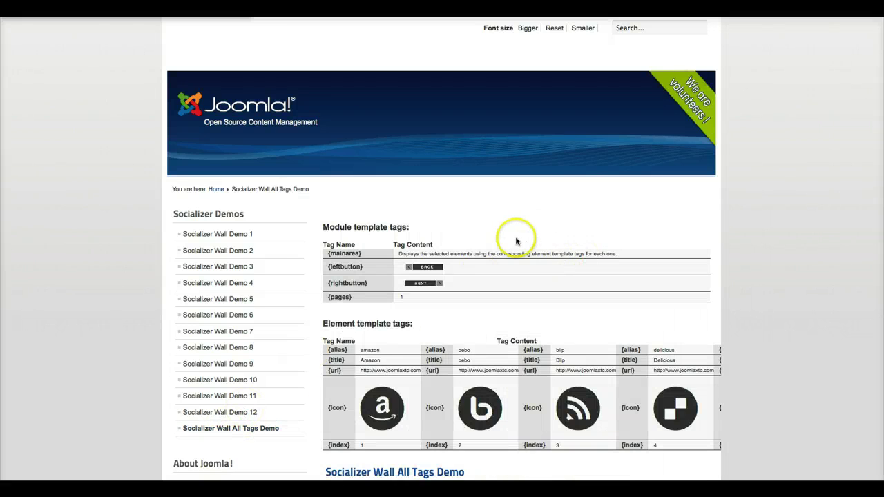
{"action": "scroll", "coordinate": [515, 241], "scroll_direction": "down", "scroll_amount": 2}
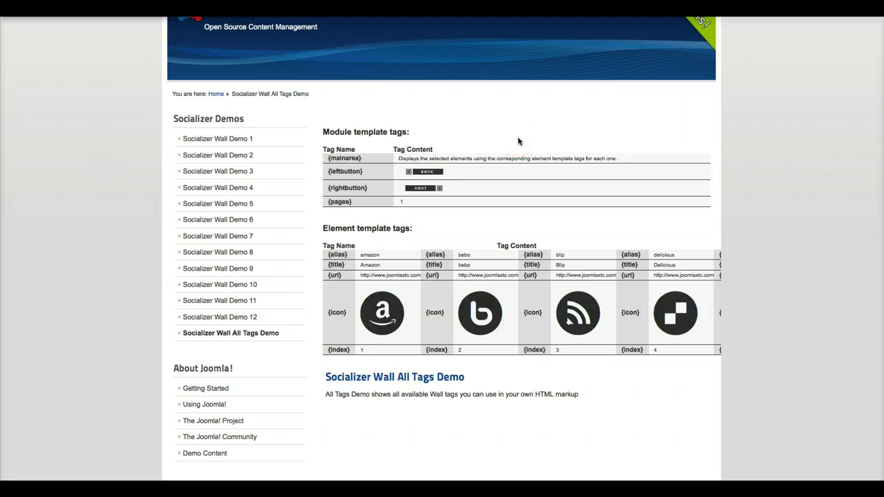
{"action": "scroll", "coordinate": [482, 160], "scroll_direction": "down", "scroll_amount": 2}
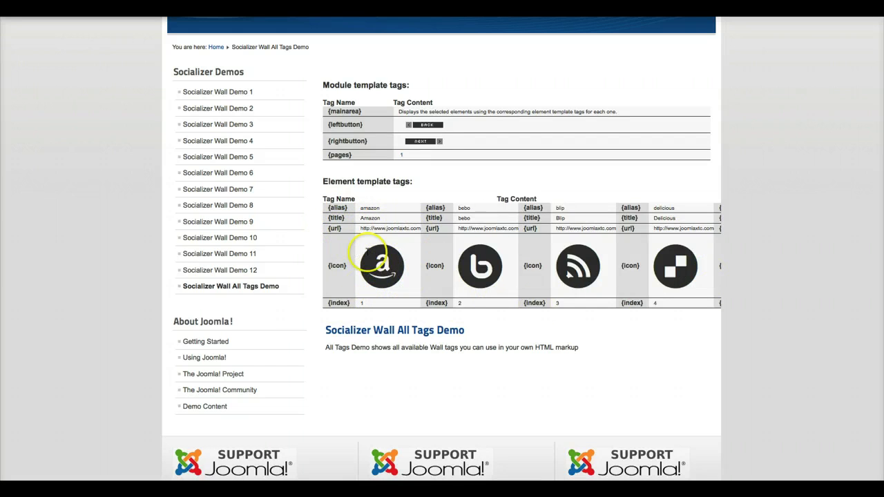
{"action": "scroll", "coordinate": [283, 254], "scroll_direction": "up", "scroll_amount": 2}
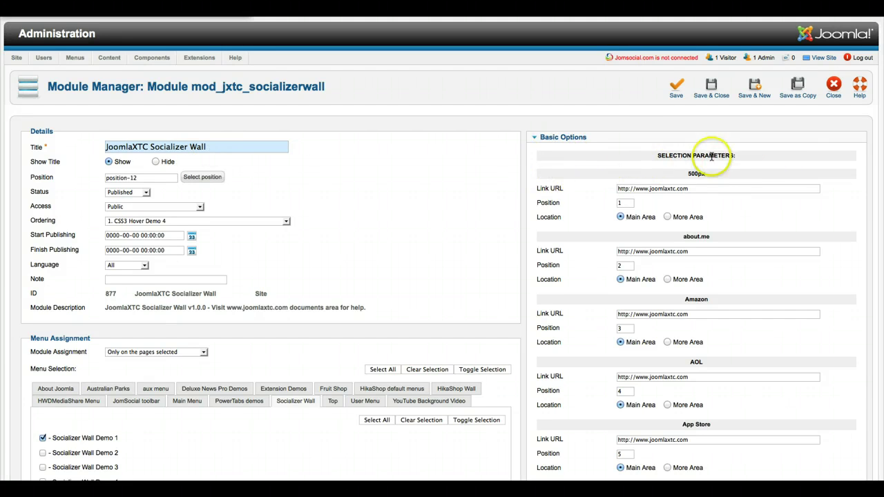
Step: Scroll the module's Basic Options service list, starting from 500px, about.me and Amazon
{"action": "scroll", "coordinate": [580, 220], "scroll_direction": "down", "scroll_amount": 3}
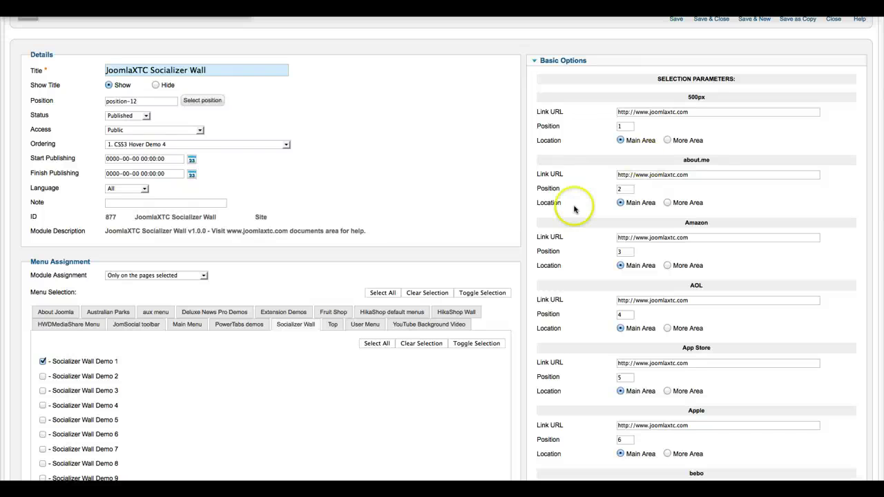
Step: Review Display Parameters: 10 columns, 11 rows, Horizontal slider, black buttons, demo1 template
{"action": "scroll", "coordinate": [573, 208], "scroll_direction": "down", "scroll_amount": 10}
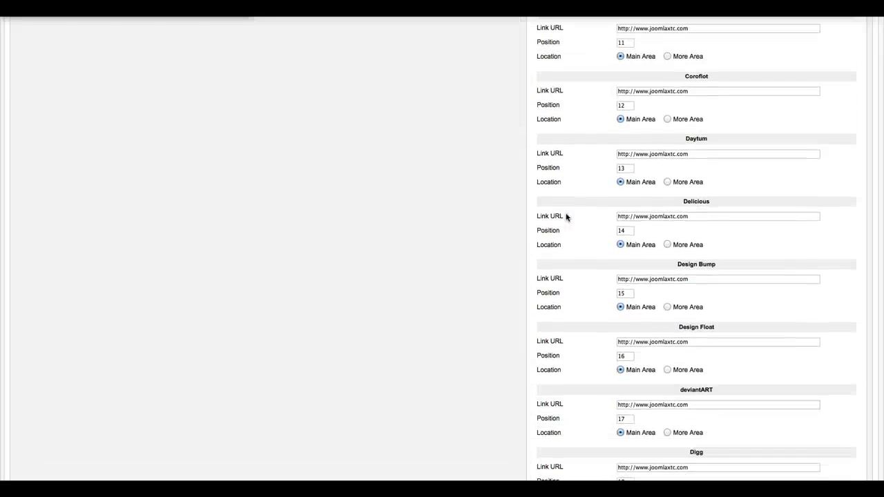
{"action": "scroll", "coordinate": [565, 217], "scroll_direction": "down", "scroll_amount": 20}
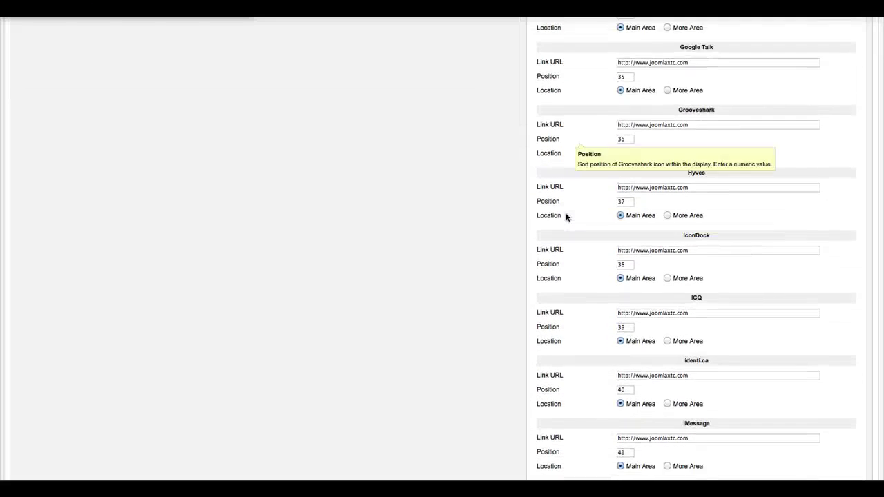
{"action": "scroll", "coordinate": [566, 217], "scroll_direction": "down", "scroll_amount": 4}
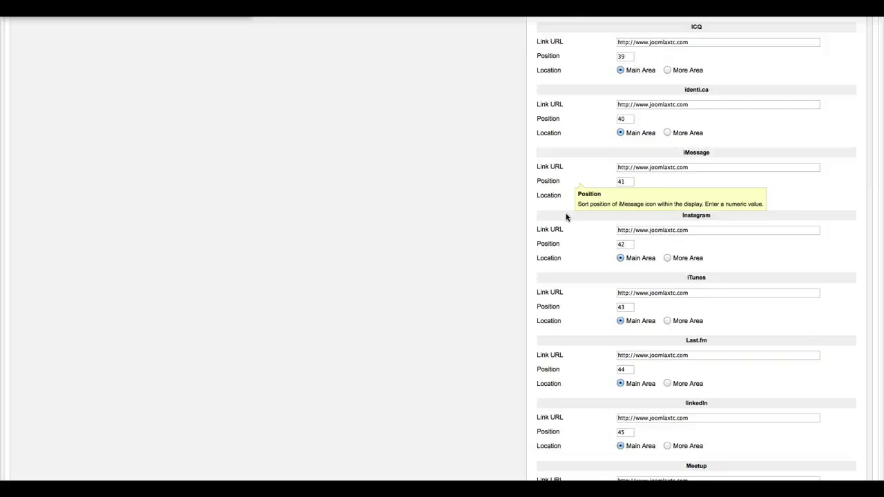
{"action": "scroll", "coordinate": [565, 216], "scroll_direction": "down", "scroll_amount": 6}
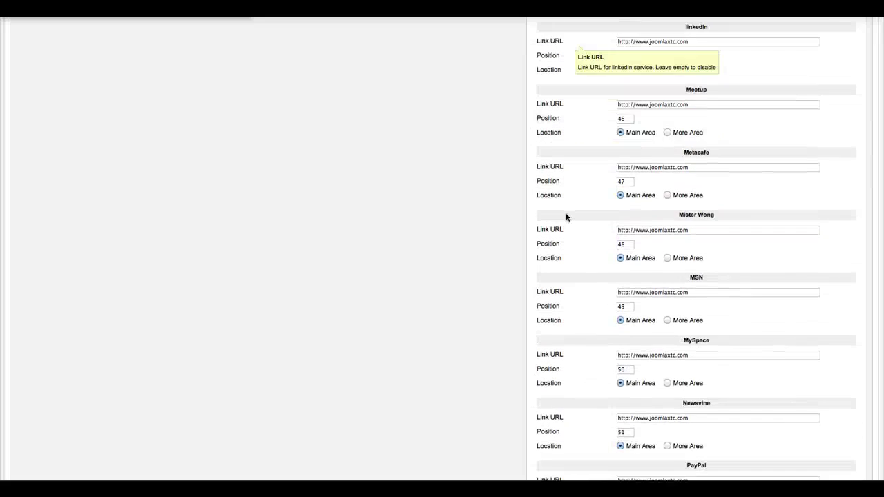
{"action": "scroll", "coordinate": [565, 217], "scroll_direction": "down", "scroll_amount": 9}
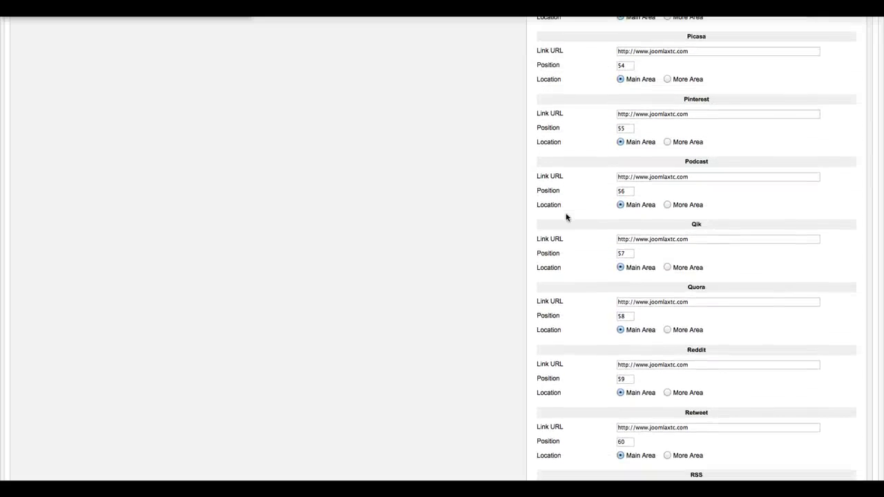
{"action": "scroll", "coordinate": [565, 217], "scroll_direction": "down", "scroll_amount": 7}
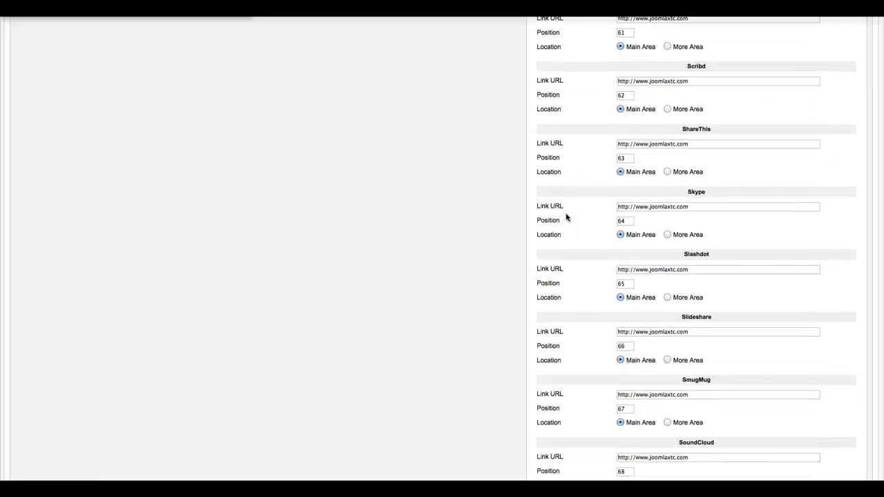
{"action": "scroll", "coordinate": [565, 217], "scroll_direction": "down", "scroll_amount": 11}
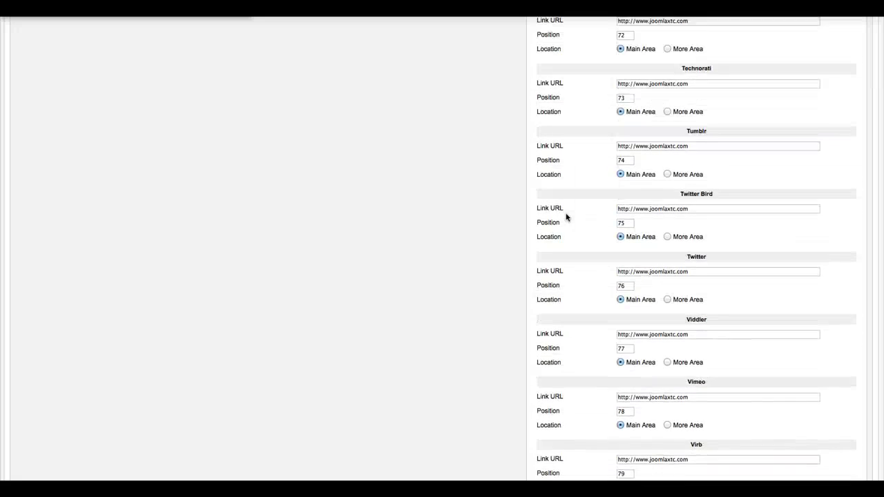
{"action": "scroll", "coordinate": [566, 217], "scroll_direction": "down", "scroll_amount": 12}
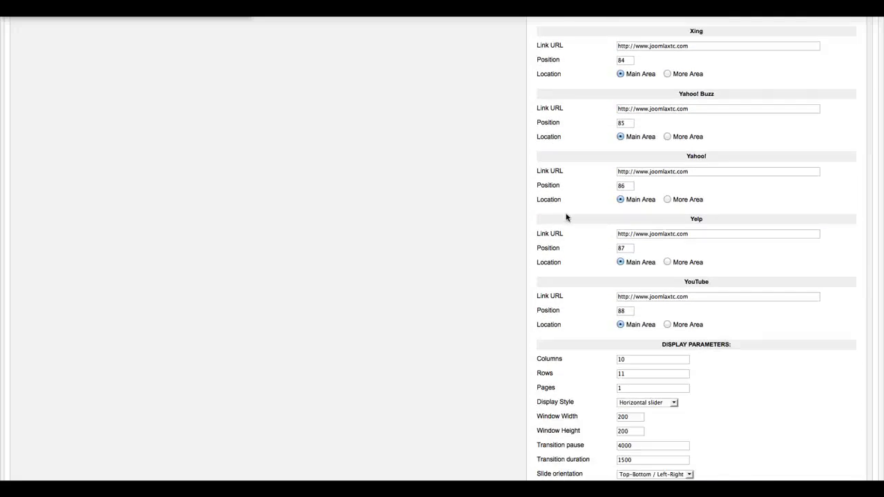
{"action": "scroll", "coordinate": [565, 217], "scroll_direction": "down", "scroll_amount": 8}
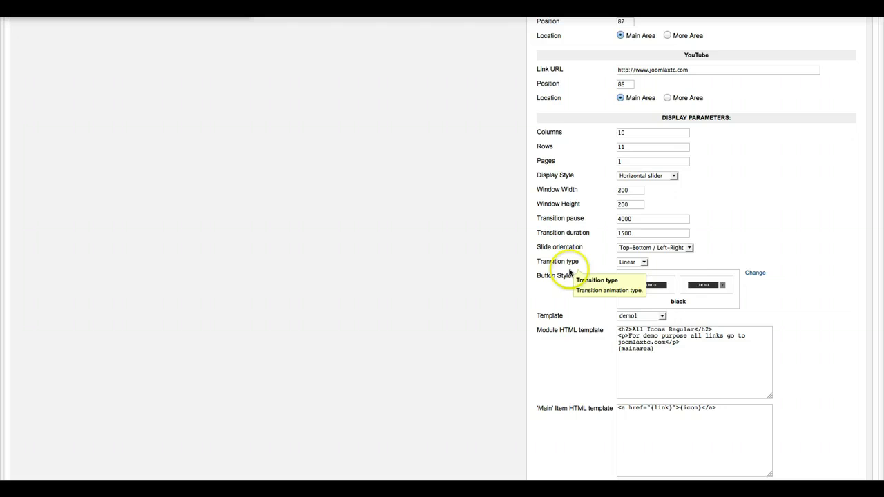
{"action": "mouse_move", "coordinate": [561, 280]}
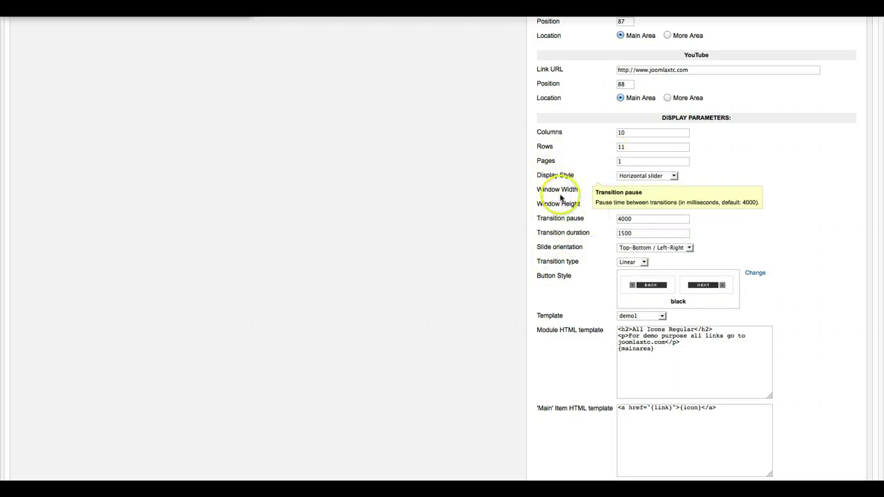
{"action": "left_click", "coordinate": [642, 175]}
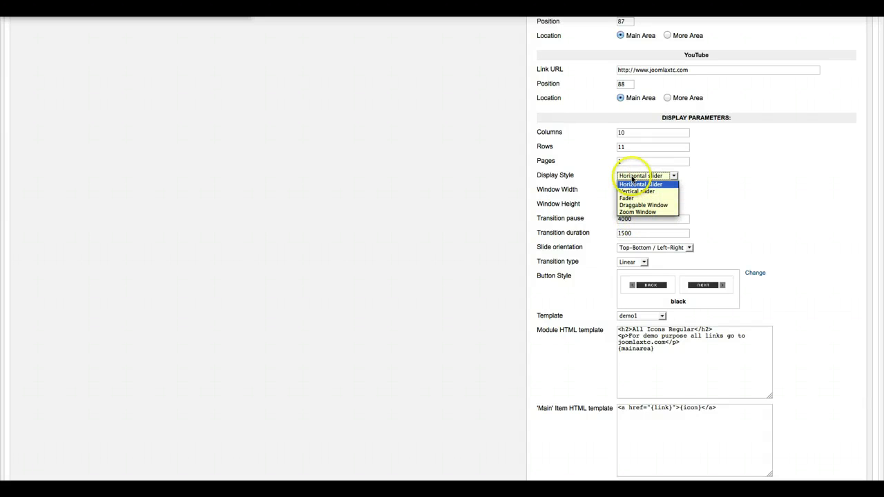
{"action": "left_click", "coordinate": [632, 182]}
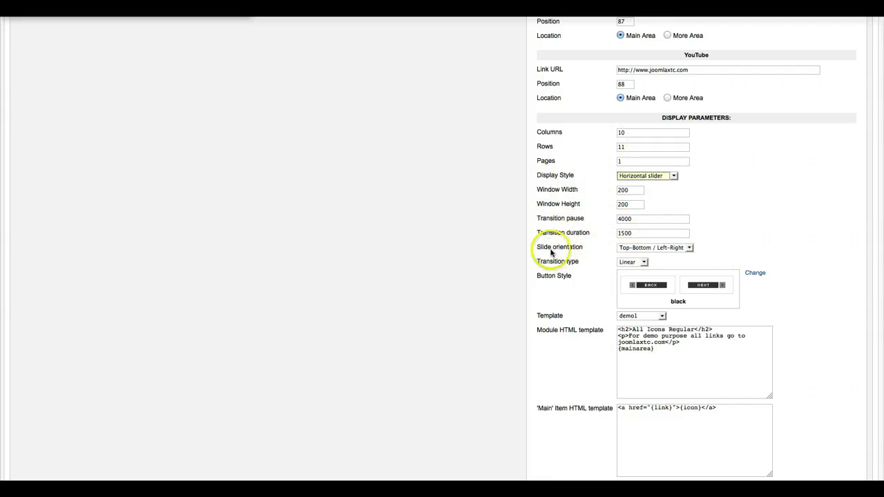
{"action": "left_click", "coordinate": [636, 250]}
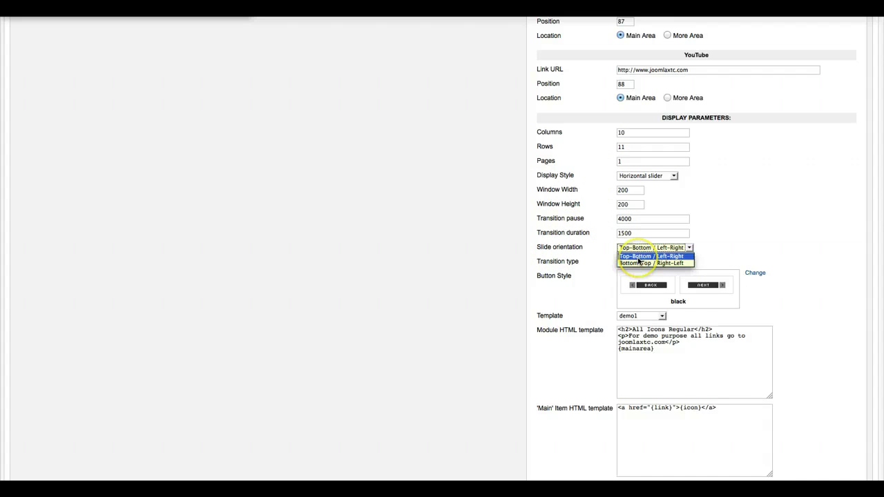
{"action": "left_click", "coordinate": [735, 223]}
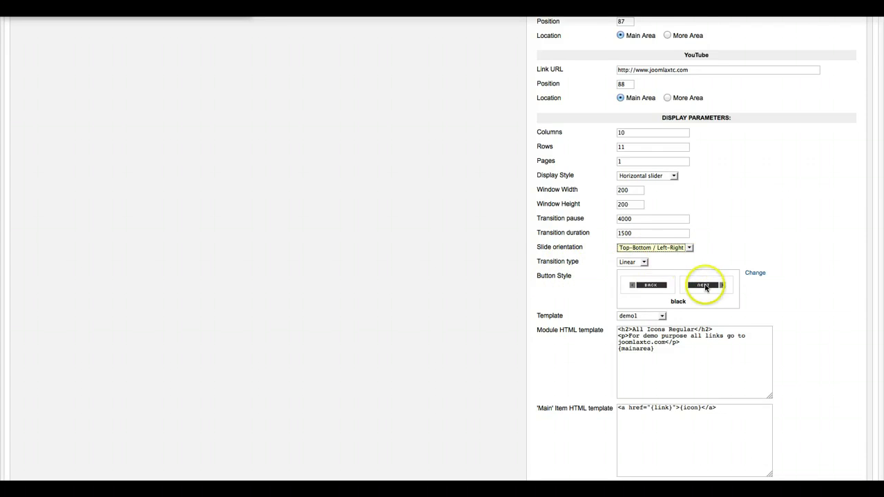
{"action": "scroll", "coordinate": [577, 268], "scroll_direction": "down", "scroll_amount": 2}
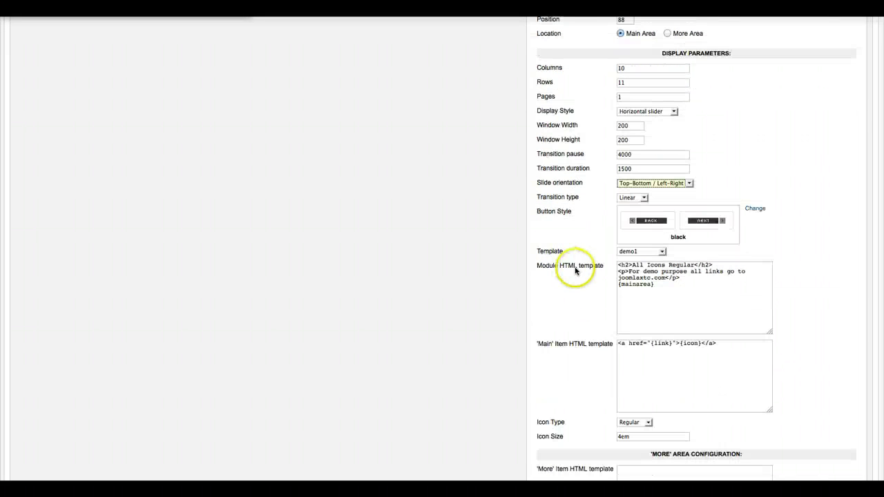
{"action": "left_click", "coordinate": [755, 209]}
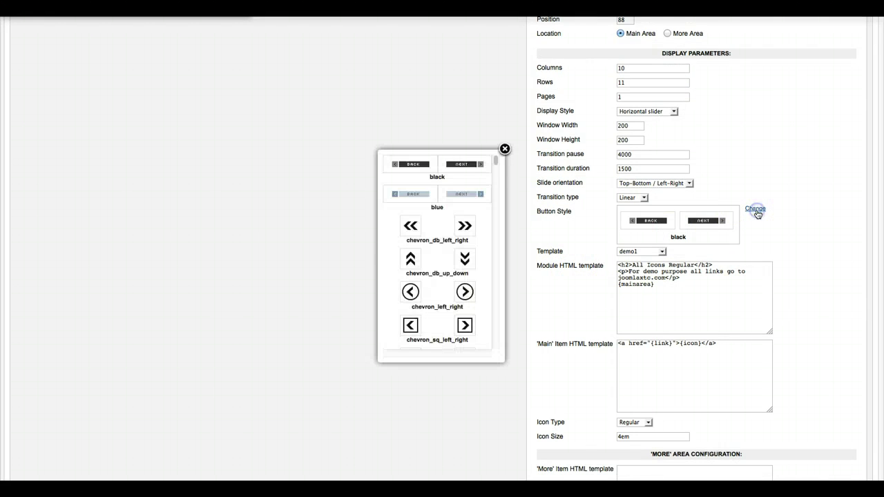
{"action": "mouse_move", "coordinate": [495, 163]}
{"action": "left_mouse_down"}
{"action": "mouse_move", "coordinate": [494, 334]}
{"action": "mouse_move", "coordinate": [500, 157]}
{"action": "left_mouse_up"}
Step: Load the demo10 template code into the HTML template fields, leaving button styles unchanged
{"action": "left_click", "coordinate": [504, 149]}
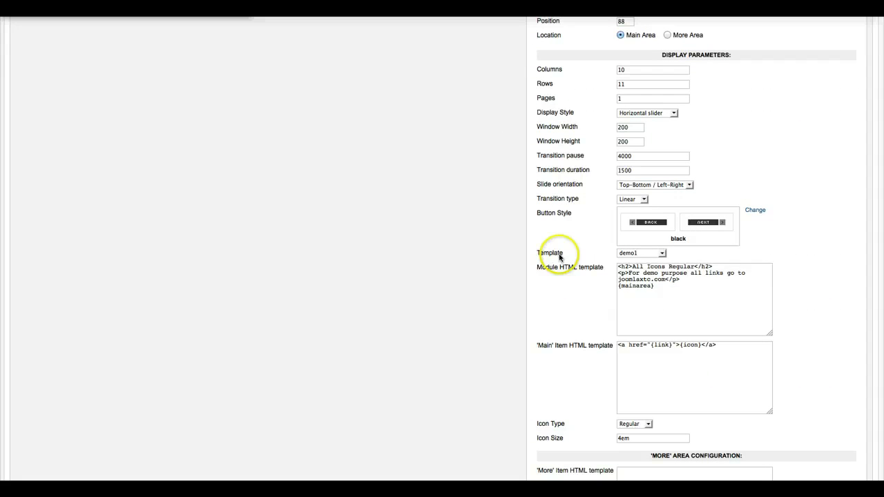
{"action": "left_click", "coordinate": [660, 254]}
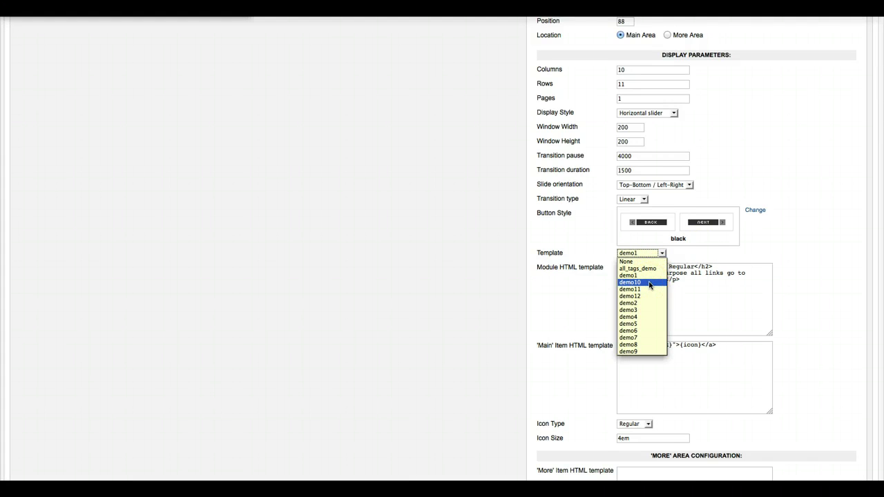
{"action": "left_click", "coordinate": [649, 282]}
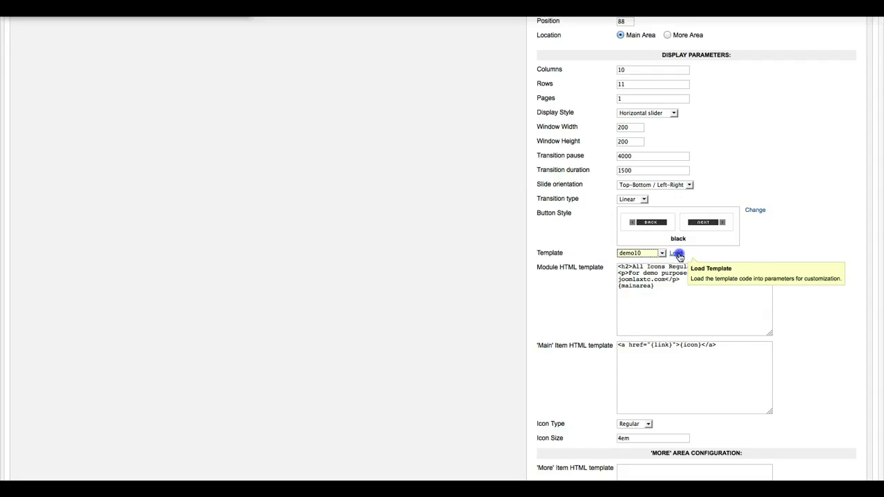
{"action": "left_click", "coordinate": [678, 255]}
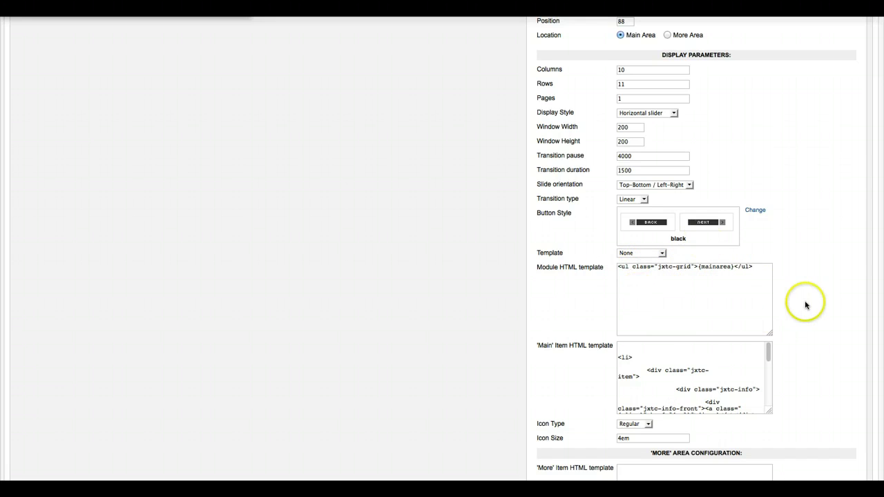
{"action": "scroll", "coordinate": [805, 305], "scroll_direction": "down", "scroll_amount": 2}
{"action": "left_click_drag", "start_coordinate": [766, 306], "coordinate": [767, 315]}
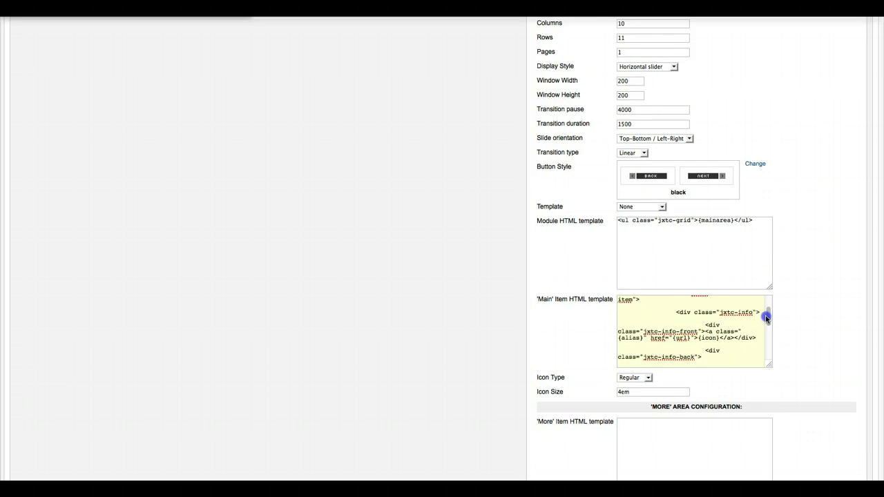
{"action": "left_click_drag", "start_coordinate": [765, 317], "coordinate": [766, 318]}
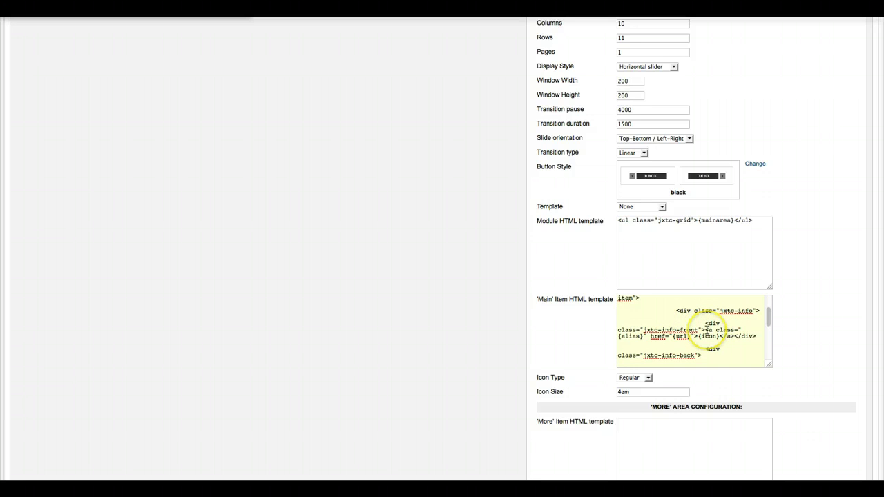
{"action": "left_click_drag", "start_coordinate": [706, 331], "coordinate": [687, 338]}
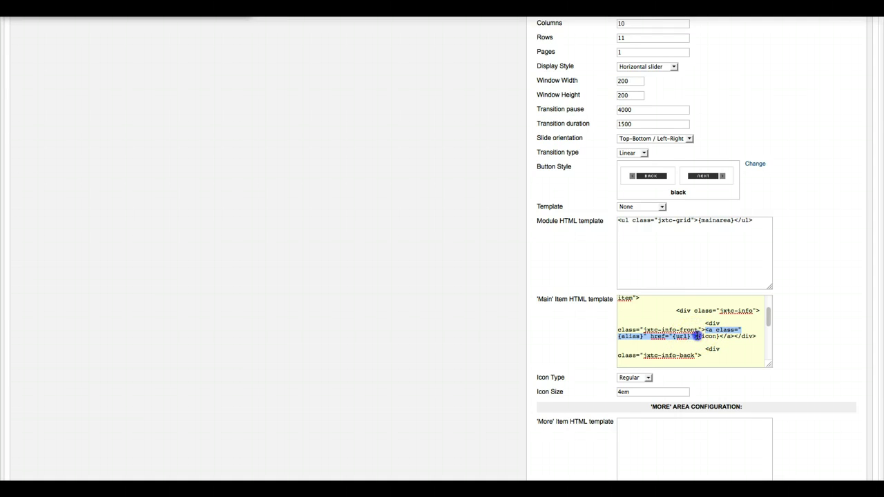
{"action": "left_click", "coordinate": [698, 336]}
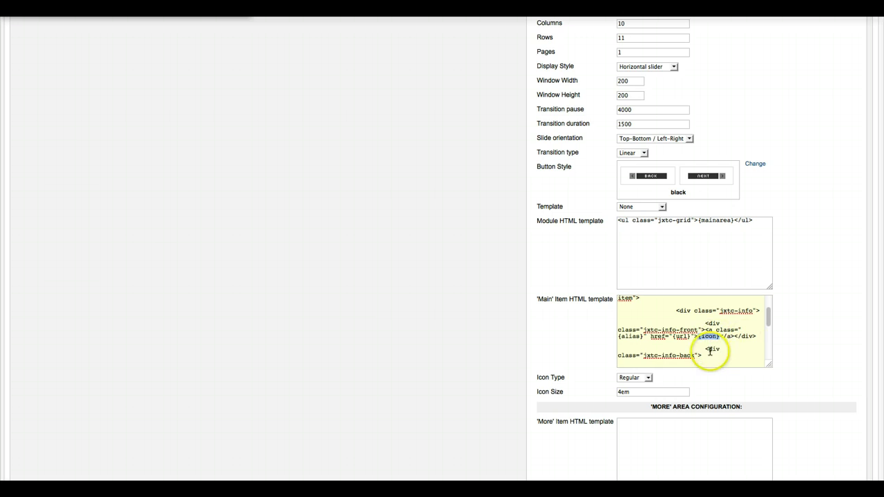
{"action": "scroll", "coordinate": [723, 343], "scroll_direction": "down", "scroll_amount": 2}
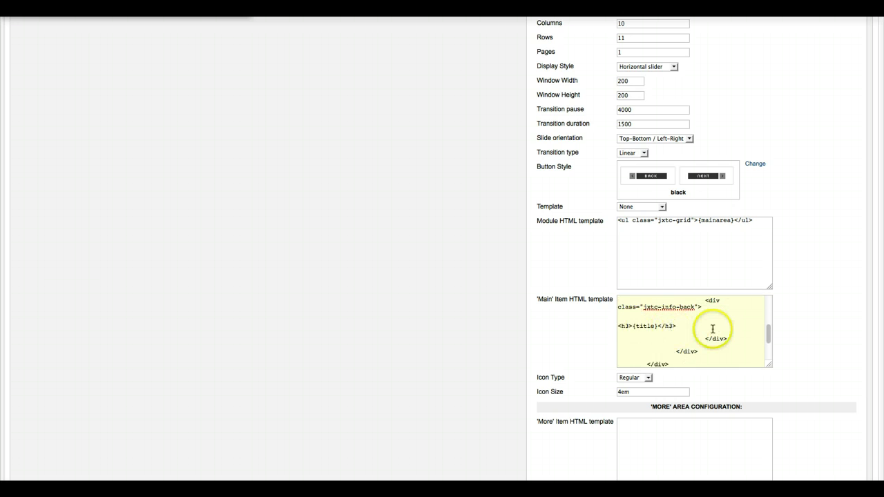
{"action": "scroll", "coordinate": [714, 329], "scroll_direction": "down", "scroll_amount": 2}
{"action": "scroll", "coordinate": [713, 329], "scroll_direction": "up", "scroll_amount": 6}
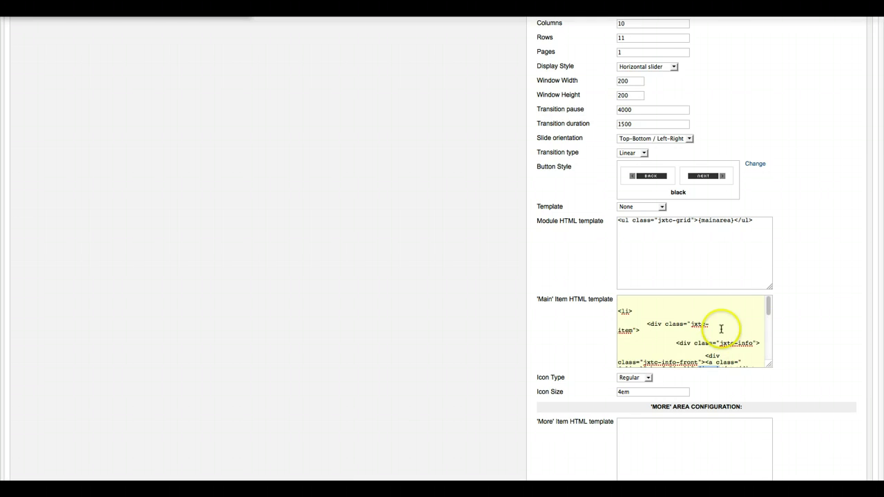
{"action": "scroll", "coordinate": [824, 306], "scroll_direction": "down", "scroll_amount": 2}
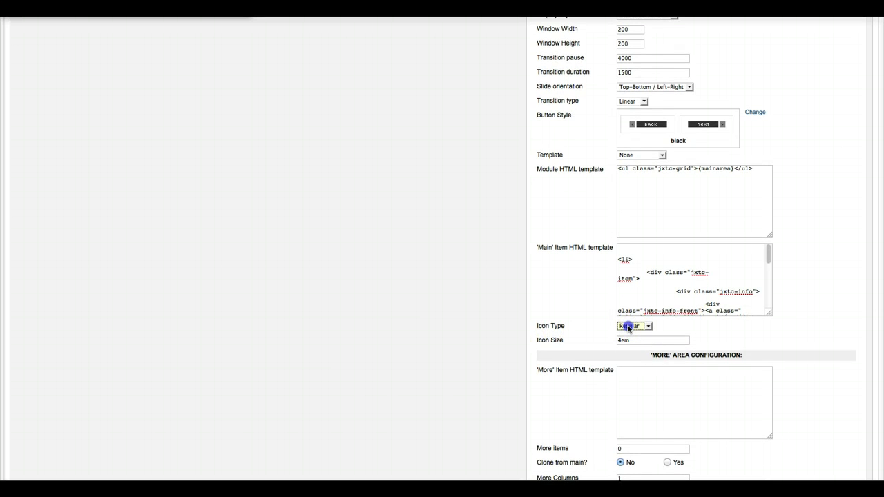
{"action": "left_click", "coordinate": [628, 328]}
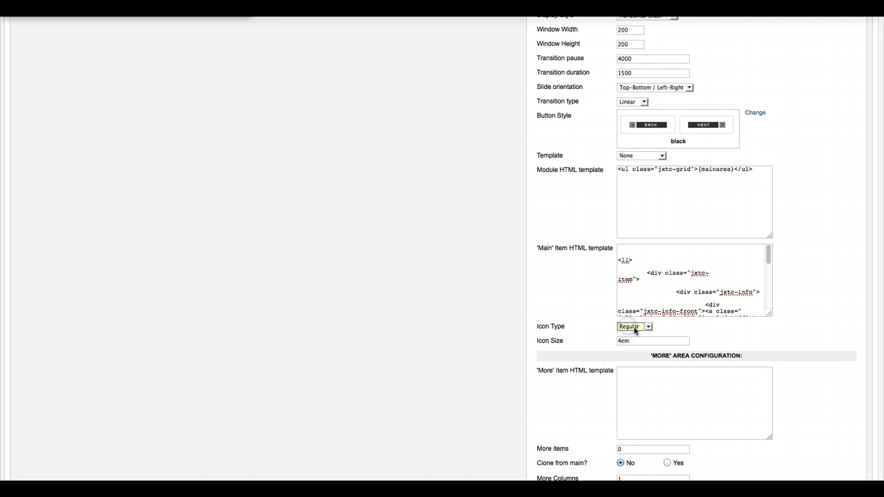
{"action": "left_click", "coordinate": [646, 330]}
{"action": "left_click", "coordinate": [670, 325]}
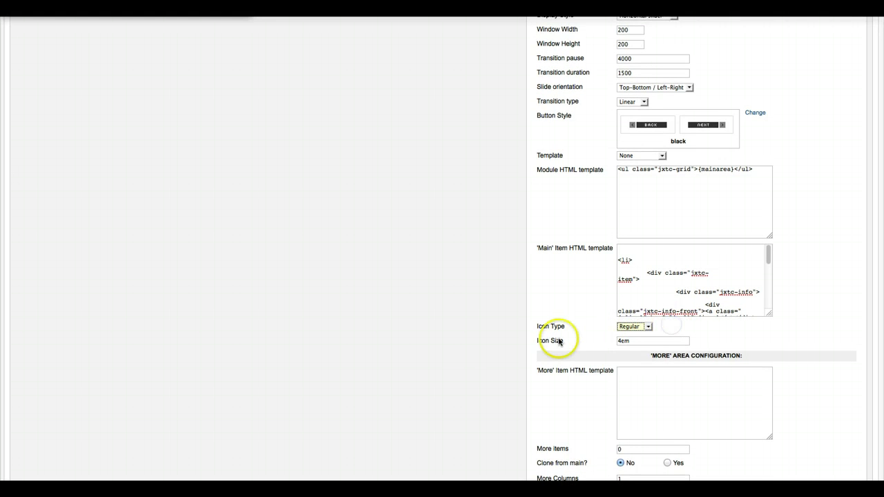
{"action": "mouse_move", "coordinate": [553, 342]}
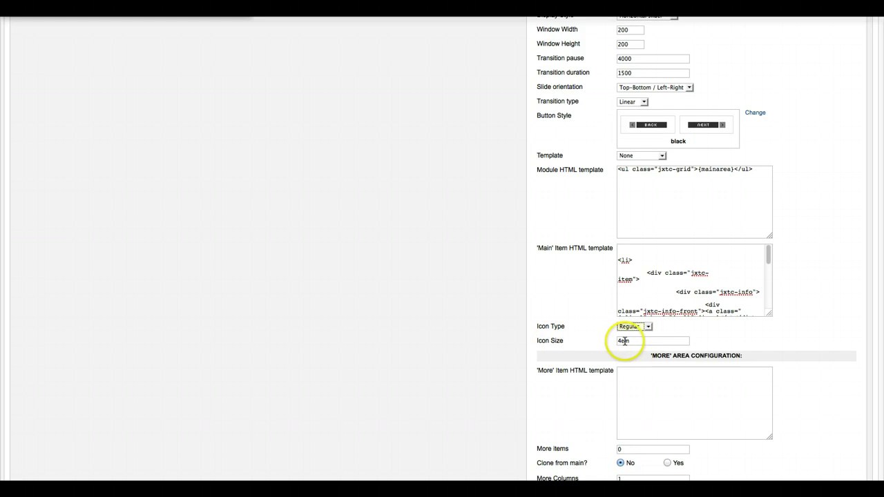
{"action": "scroll", "coordinate": [572, 322], "scroll_direction": "down", "scroll_amount": 2}
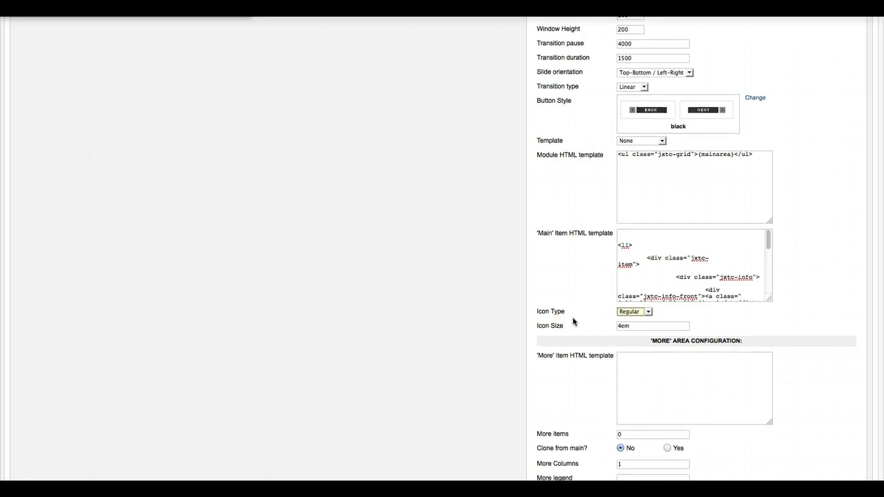
{"action": "scroll", "coordinate": [572, 321], "scroll_direction": "down", "scroll_amount": 4}
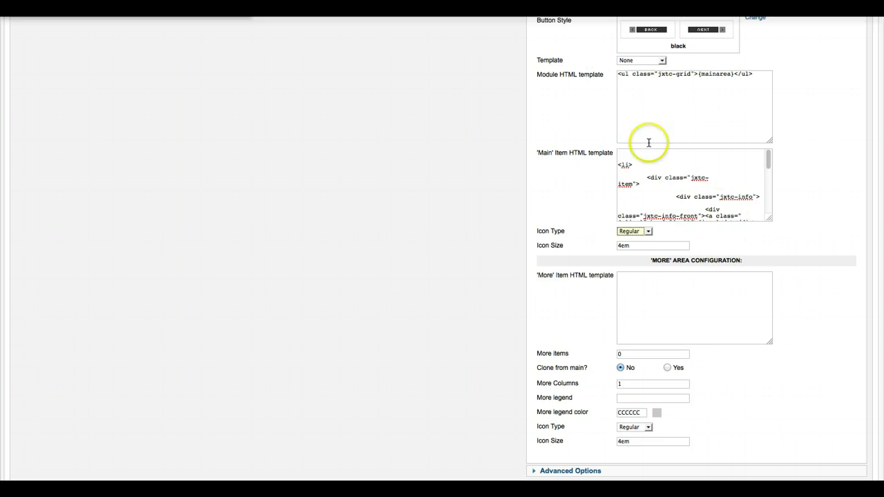
Step: Load the demo2 template markup and preview the Socializer Wall Demo 2 page
{"action": "left_click", "coordinate": [661, 60]}
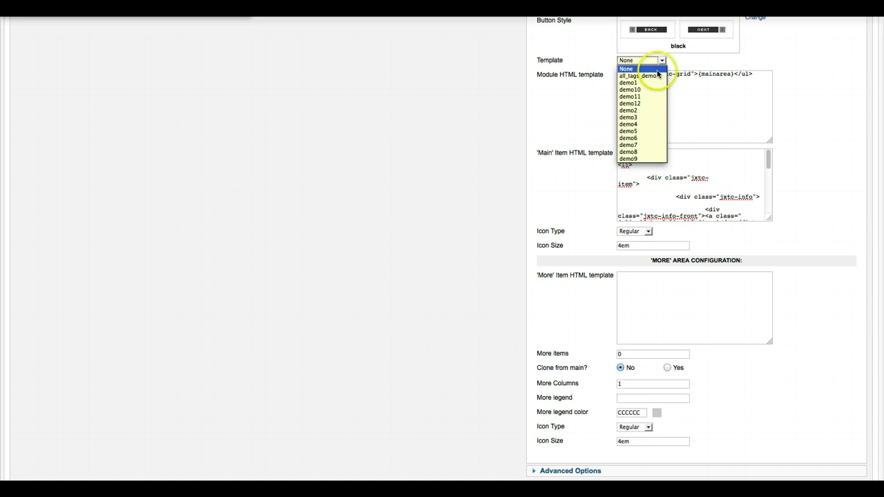
{"action": "left_click", "coordinate": [650, 111]}
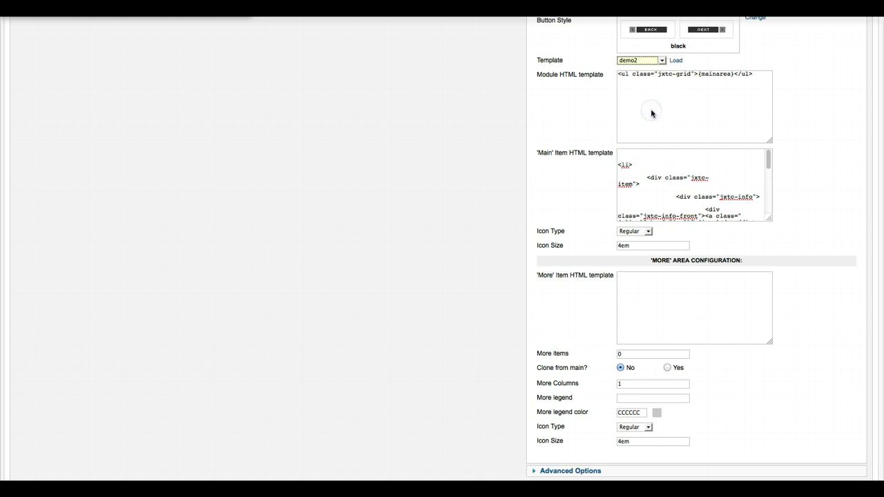
{"action": "left_click", "coordinate": [673, 62]}
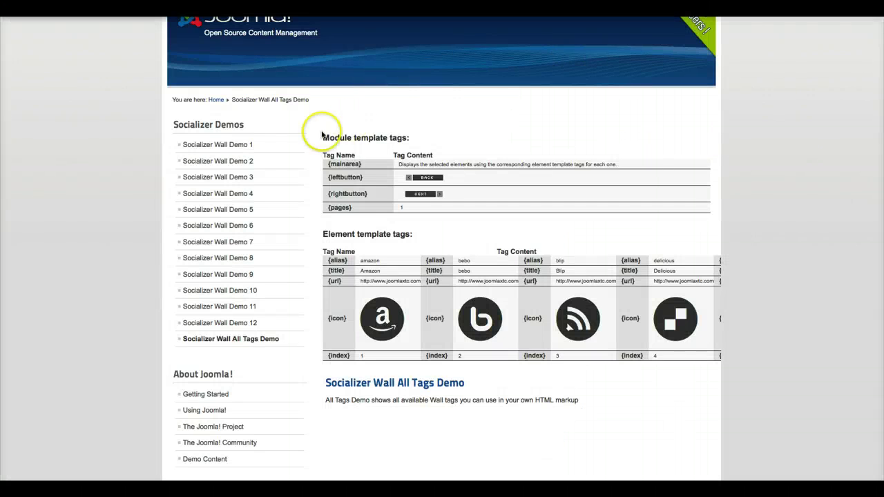
{"action": "left_click", "coordinate": [233, 161]}
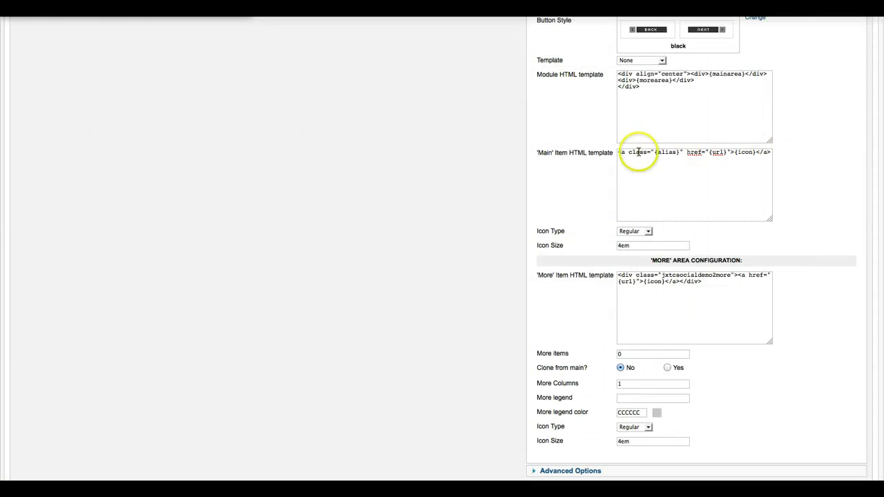
Step: Select the {alias} placeholder in the Main item template's opening link tag
{"action": "left_click", "coordinate": [620, 153]}
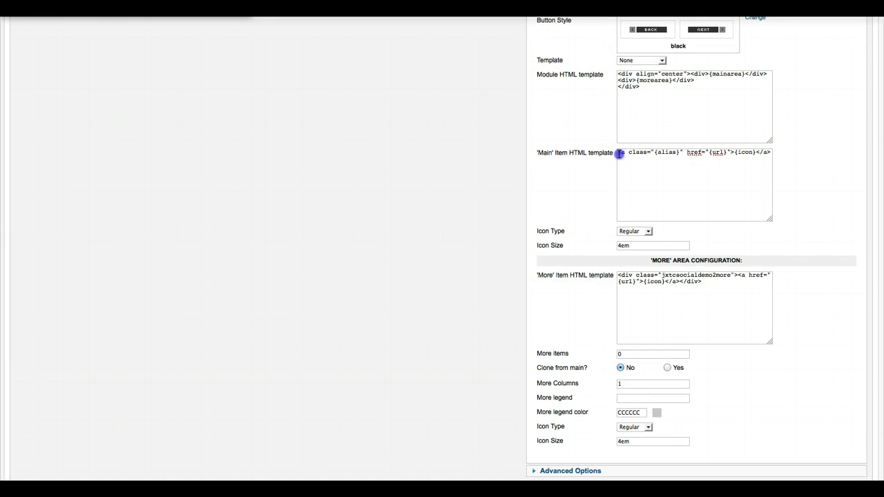
{"action": "left_click_drag", "start_coordinate": [653, 153], "coordinate": [683, 153]}
{"action": "left_click", "coordinate": [659, 155]}
Step: Scroll through the Custom CSS colour rules, e.g. .facebook #6d84b4 and .twitter #54b7d8
{"action": "scroll", "coordinate": [565, 254], "scroll_direction": "down", "scroll_amount": 1}
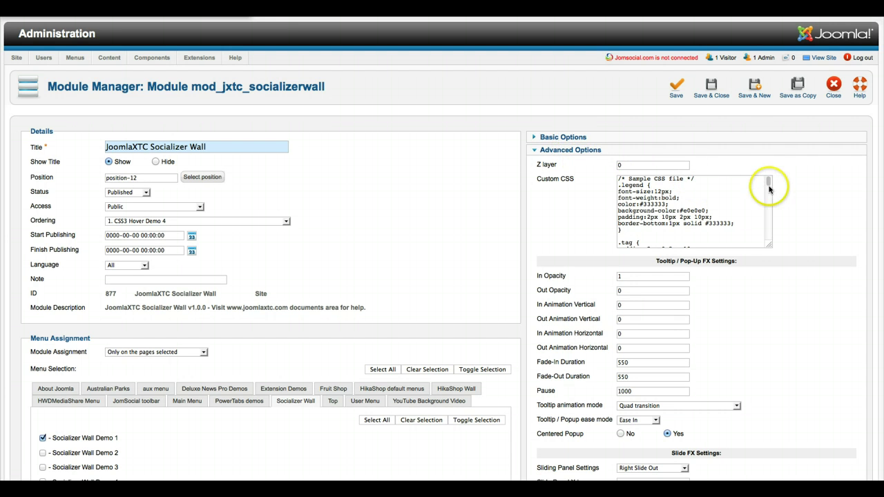
{"action": "left_click_drag", "start_coordinate": [768, 184], "coordinate": [765, 194]}
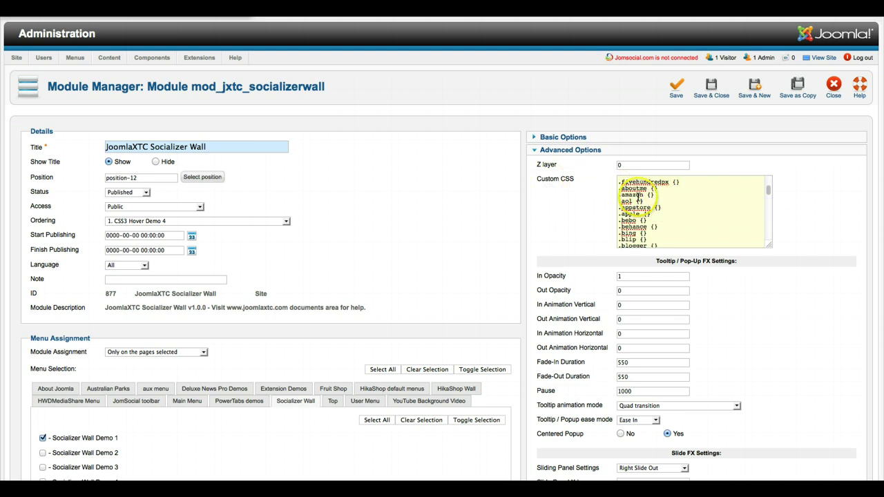
{"action": "scroll", "coordinate": [626, 200], "scroll_direction": "down", "scroll_amount": 3}
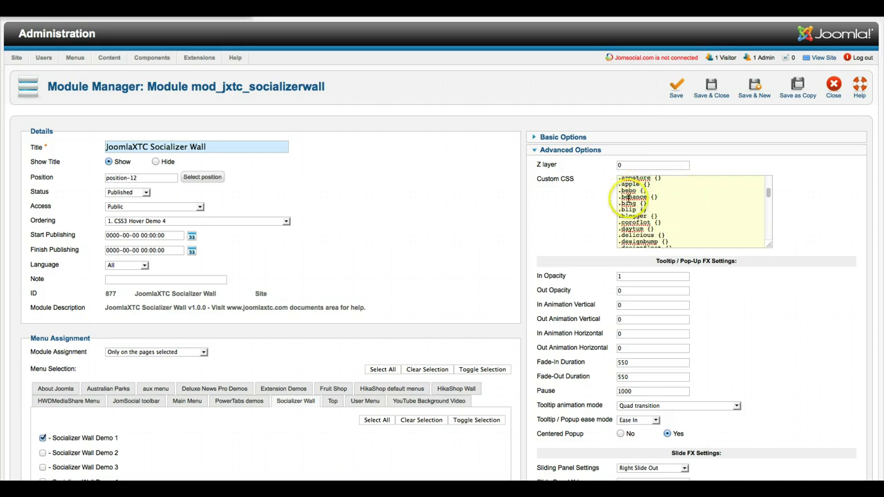
{"action": "scroll", "coordinate": [626, 200], "scroll_direction": "down", "scroll_amount": 3}
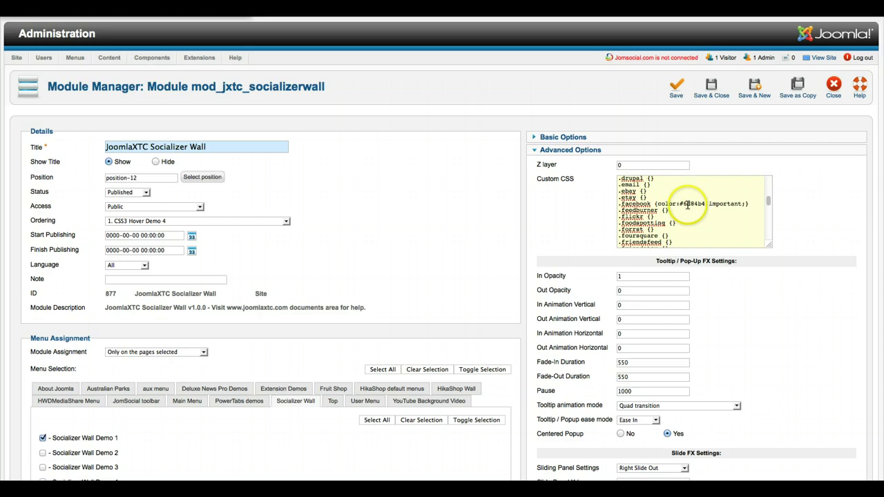
{"action": "scroll", "coordinate": [631, 199], "scroll_direction": "down", "scroll_amount": 1}
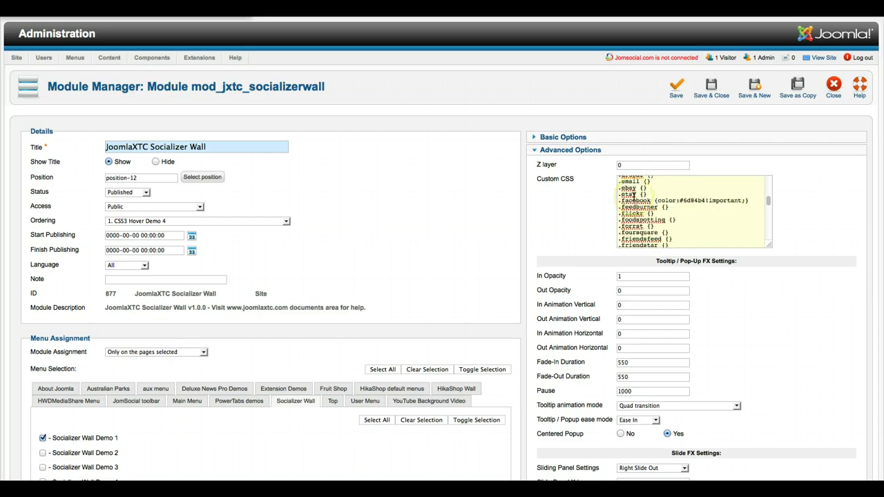
{"action": "scroll", "coordinate": [631, 197], "scroll_direction": "down", "scroll_amount": 8}
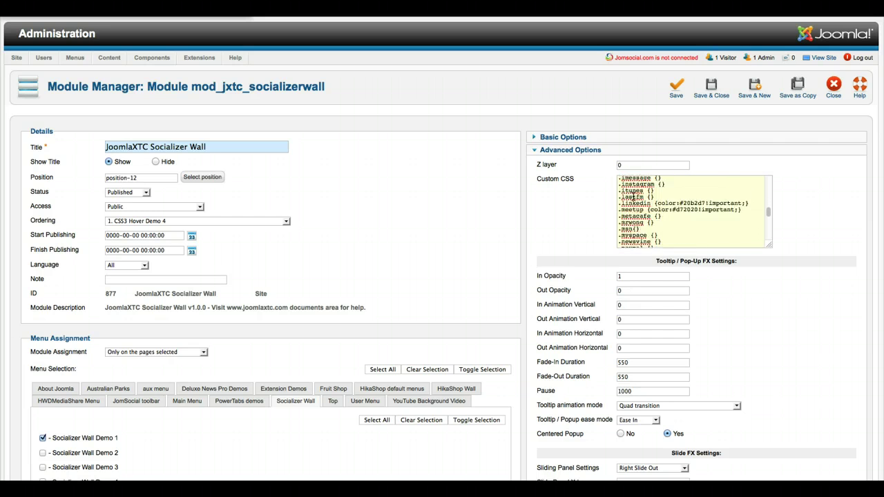
{"action": "scroll", "coordinate": [632, 198], "scroll_direction": "down", "scroll_amount": 7}
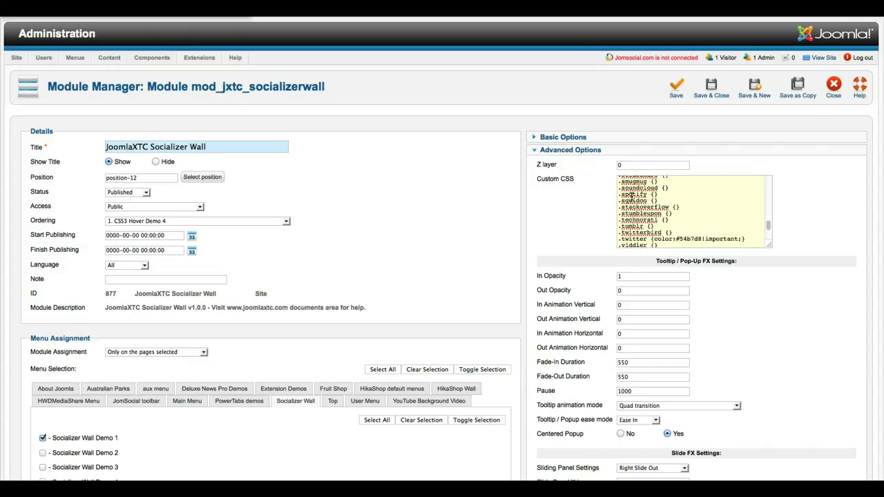
{"action": "scroll", "coordinate": [632, 197], "scroll_direction": "down", "scroll_amount": 5}
{"action": "scroll", "coordinate": [682, 160], "scroll_direction": "down", "scroll_amount": 3}
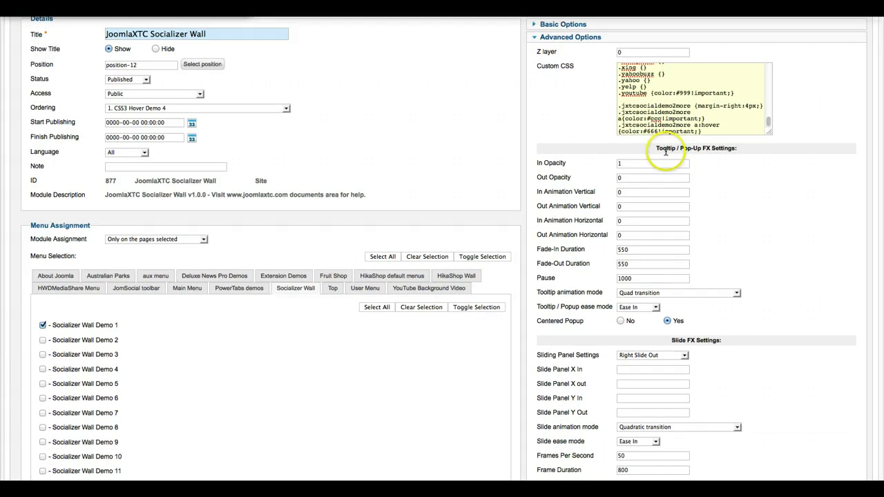
{"action": "scroll", "coordinate": [744, 236], "scroll_direction": "down", "scroll_amount": 3}
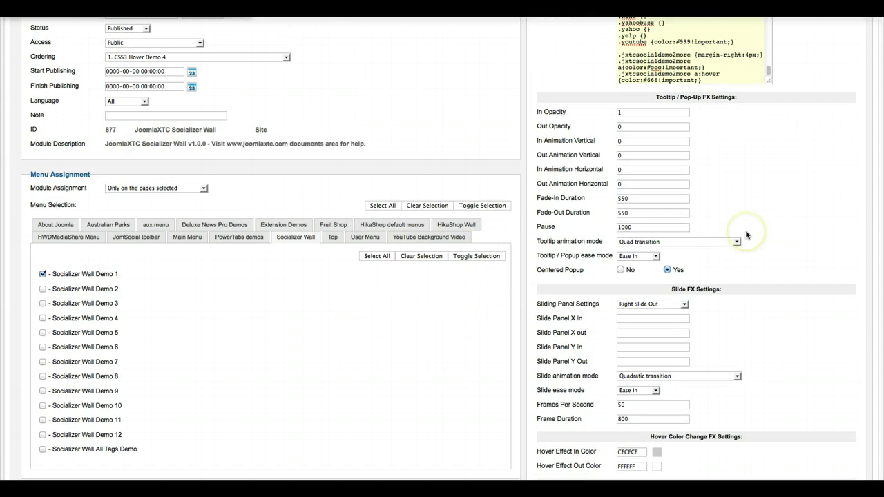
{"action": "scroll", "coordinate": [746, 235], "scroll_direction": "down", "scroll_amount": 3}
{"action": "scroll", "coordinate": [738, 217], "scroll_direction": "down", "scroll_amount": 3}
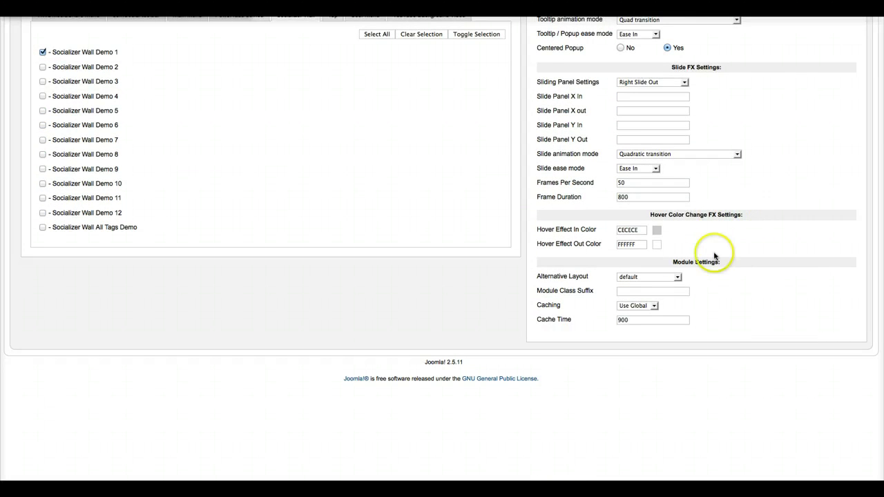
{"action": "scroll", "coordinate": [760, 241], "scroll_direction": "up", "scroll_amount": 12}
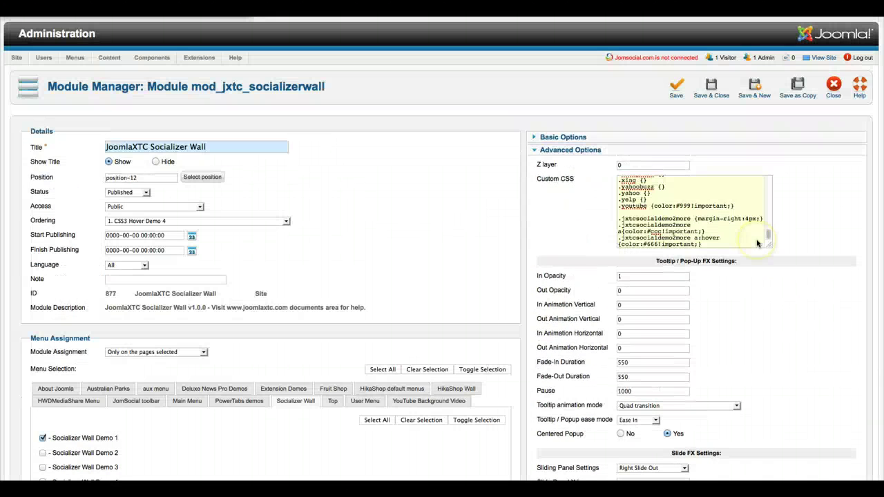
{"action": "scroll", "coordinate": [683, 181], "scroll_direction": "up", "scroll_amount": 2}
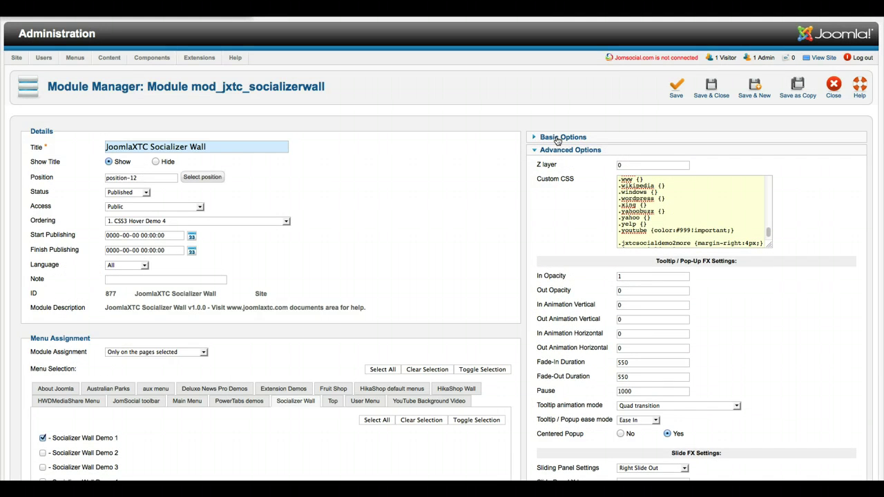